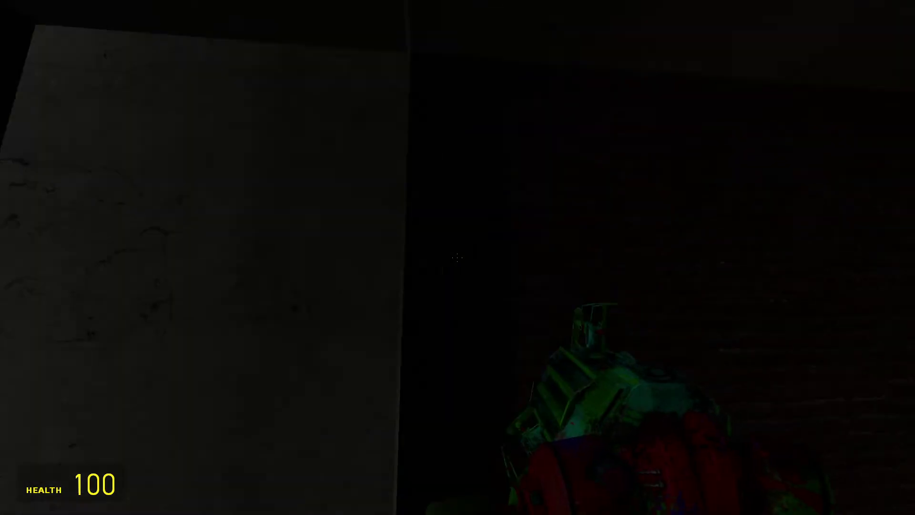
# Walk into the green-screen room toward the Freddy animatronic
pyautogui.press('w')
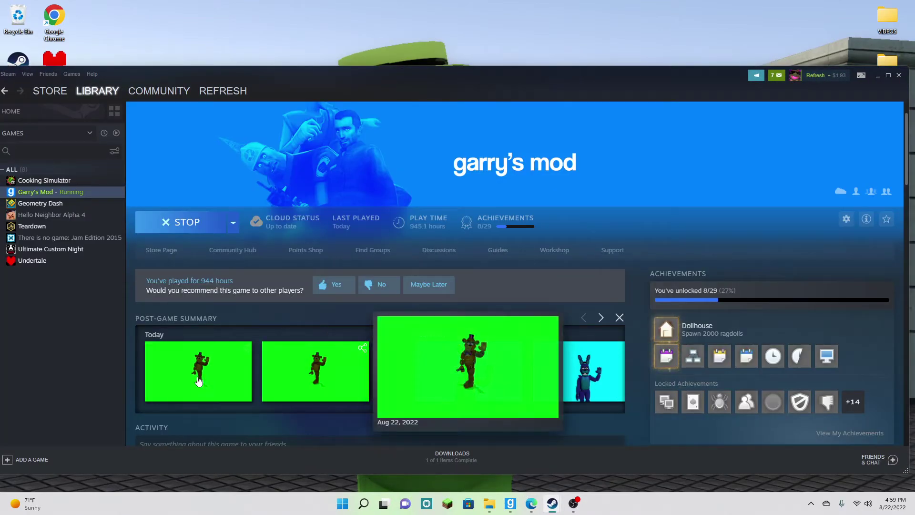
pyautogui.rightClick(314, 365)
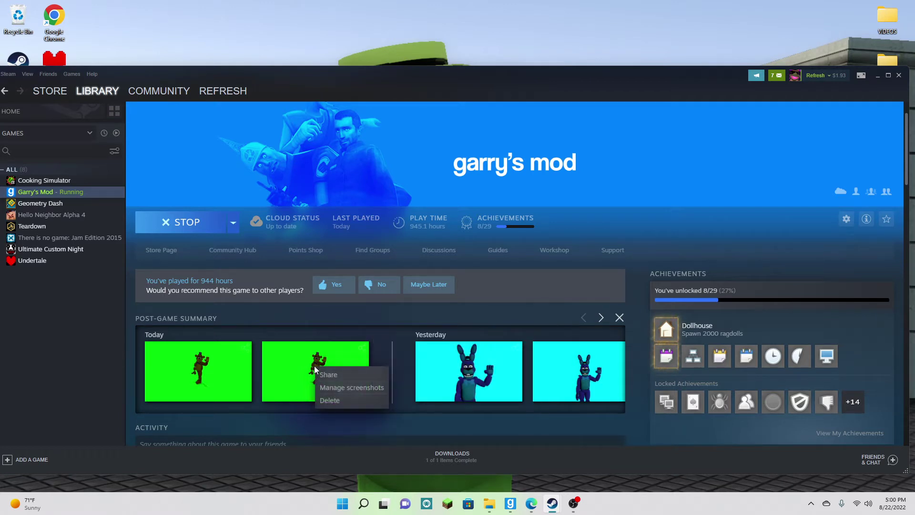
pyautogui.click(333, 392)
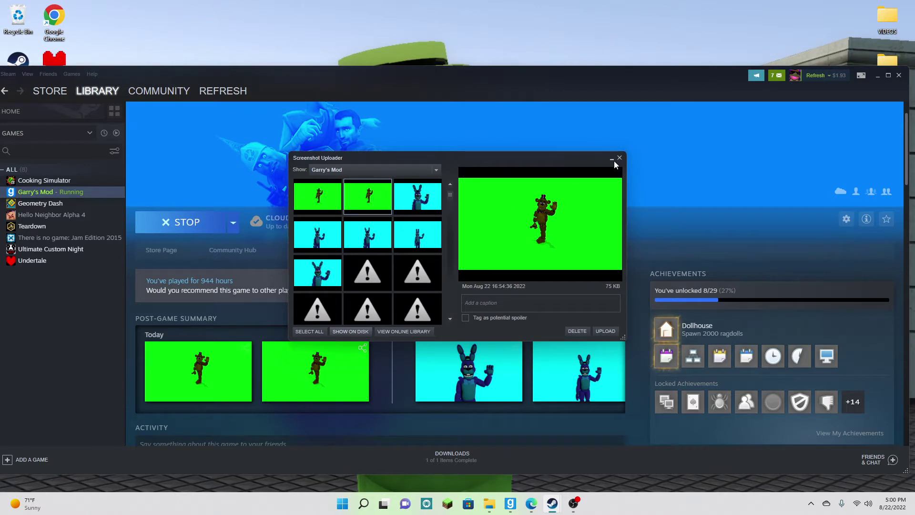
pyautogui.click(619, 158)
pyautogui.moveTo(491, 504)
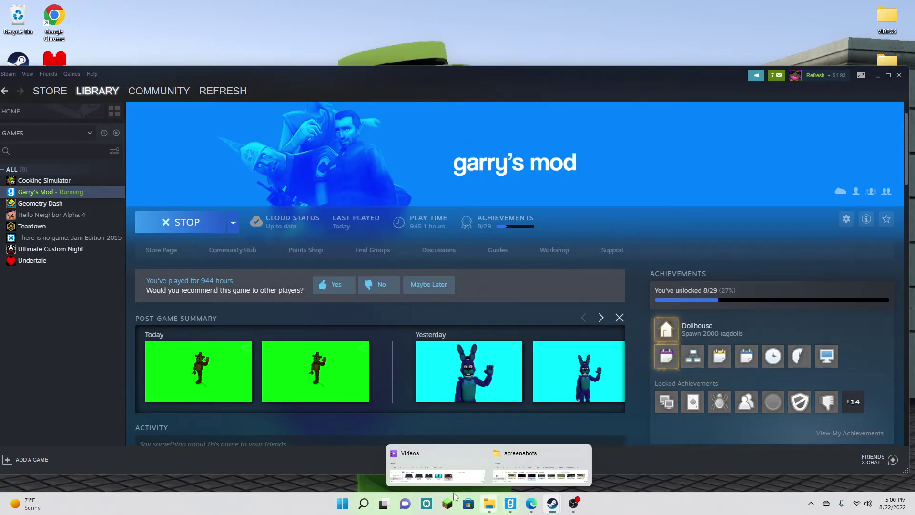
# Bring up the Steam screenshots folder and scroll to the newest green-screen shots
pyautogui.click(539, 470)
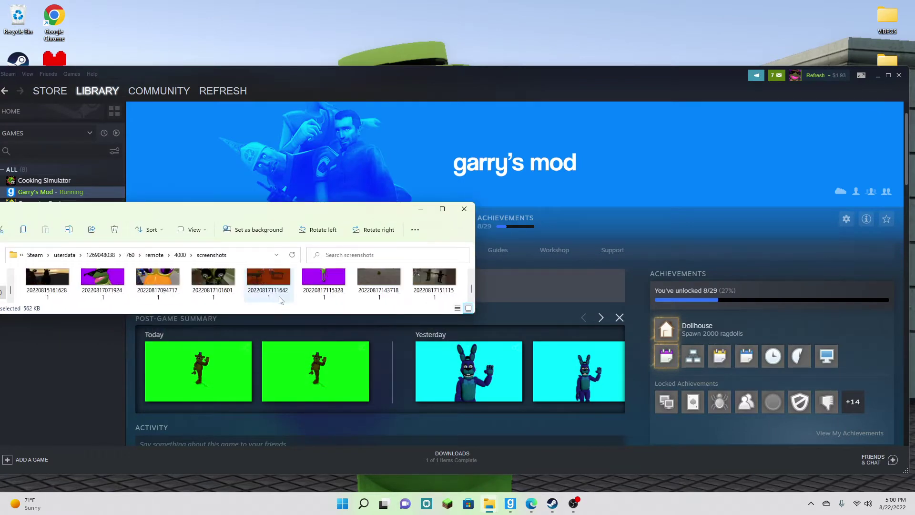
pyautogui.scroll(-3, 280, 300)
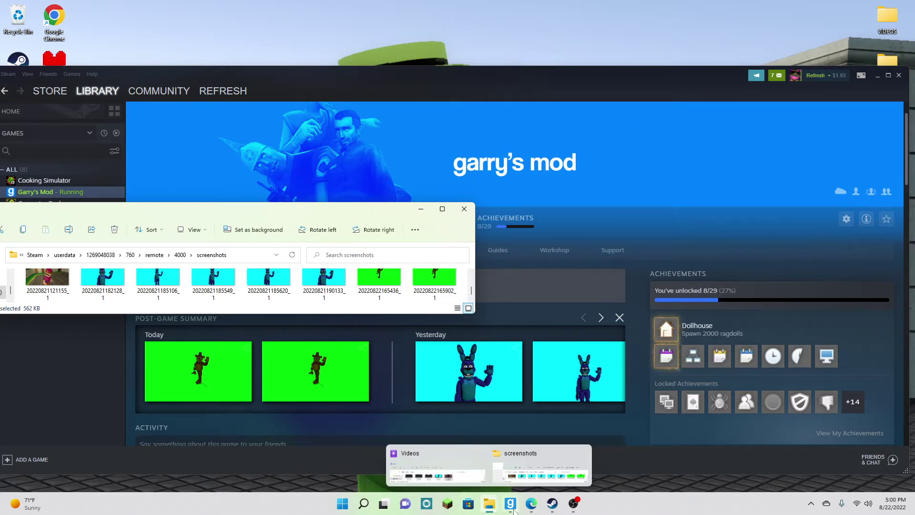
# Bring the Photopea browser window forward and move it up and right
pyautogui.moveTo(528, 509)
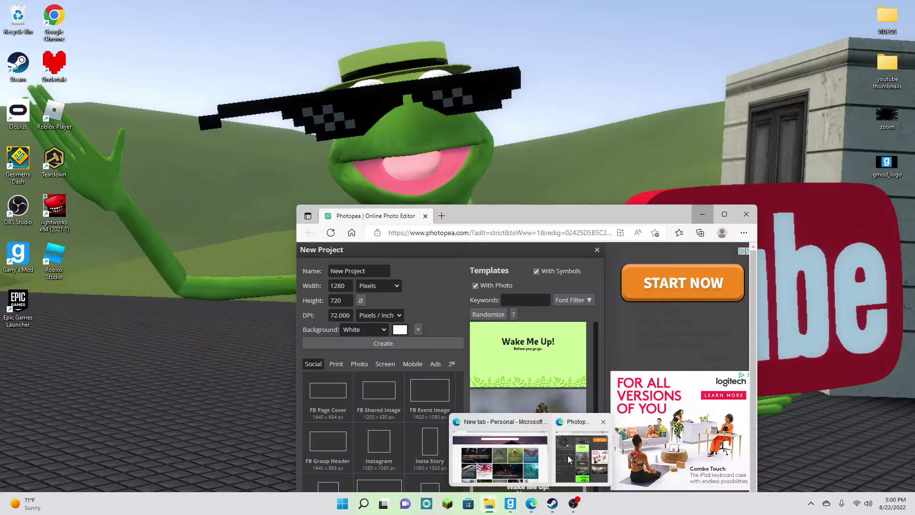
pyautogui.click(567, 455)
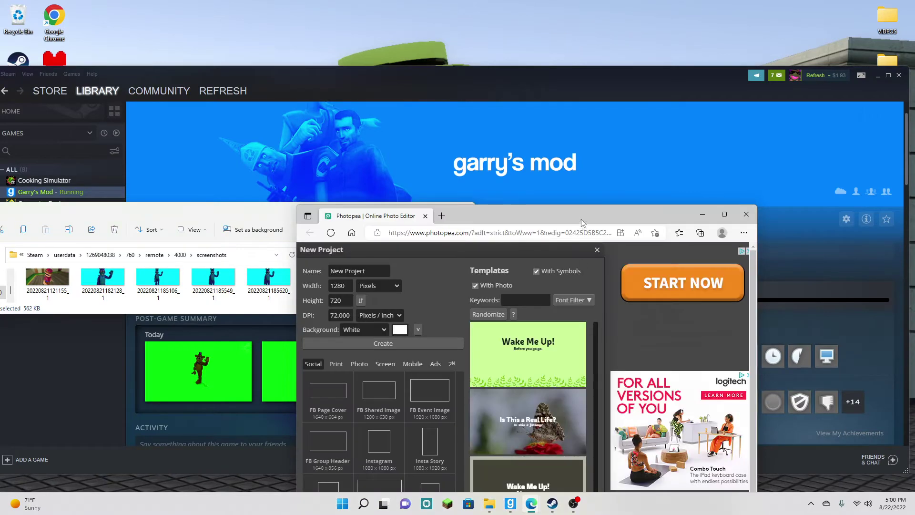
pyautogui.moveTo(584, 217); pyautogui.dragTo(709, 130)
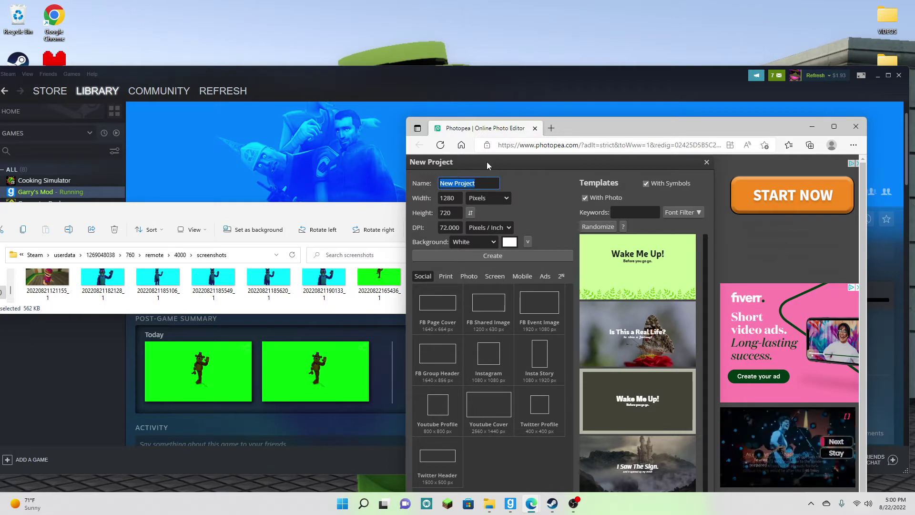
# Name the new project 'thumbnail' and choose the Youtube Cover 2560×1440 preset
pyautogui.write('thu')
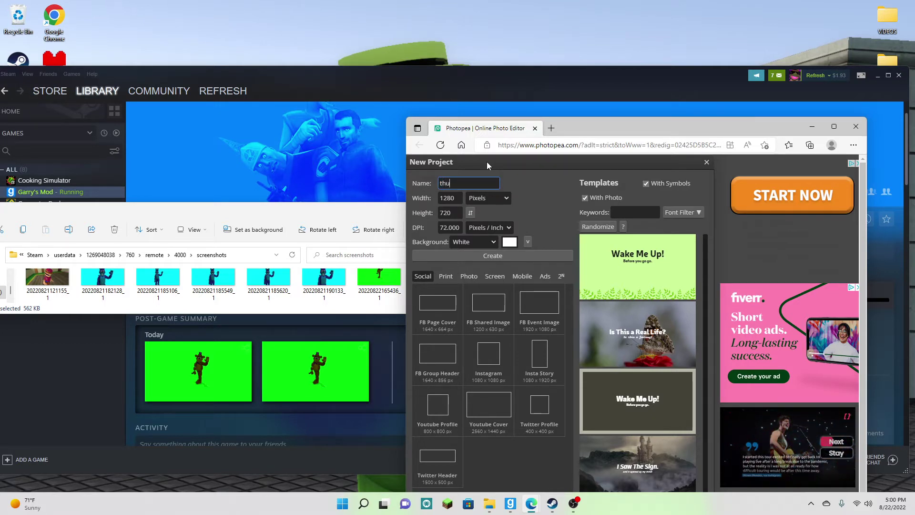
pyautogui.write('mbnail')
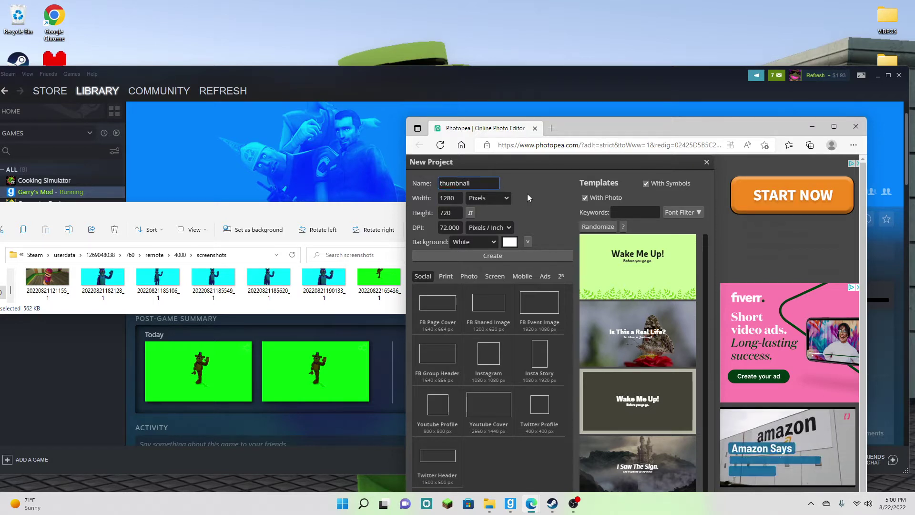
pyautogui.click(342, 215)
pyautogui.moveTo(342, 215); pyautogui.dragTo(297, 191)
pyautogui.click(479, 423)
pyautogui.click(545, 260)
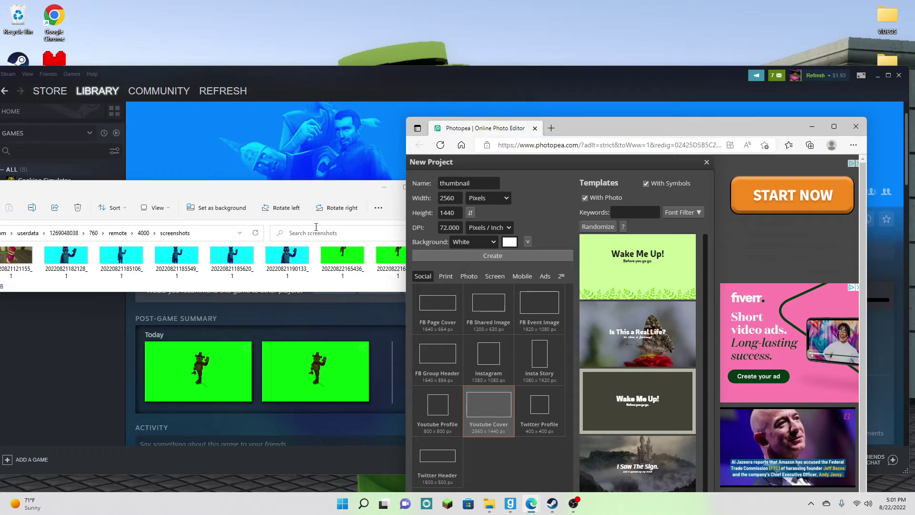
# Create the thumbnail document and move the screenshots folder and recorder window aside
pyautogui.press('Return')
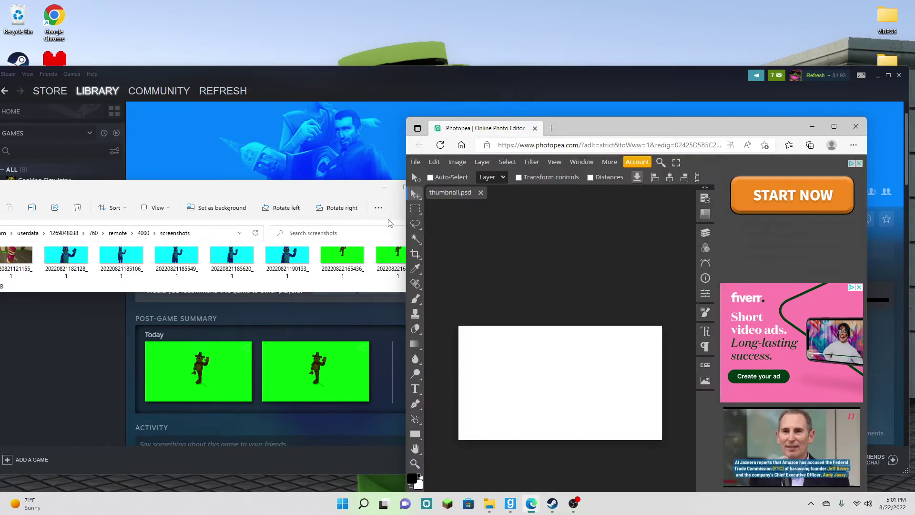
pyautogui.moveTo(325, 193); pyautogui.dragTo(280, 164)
pyautogui.click(574, 506)
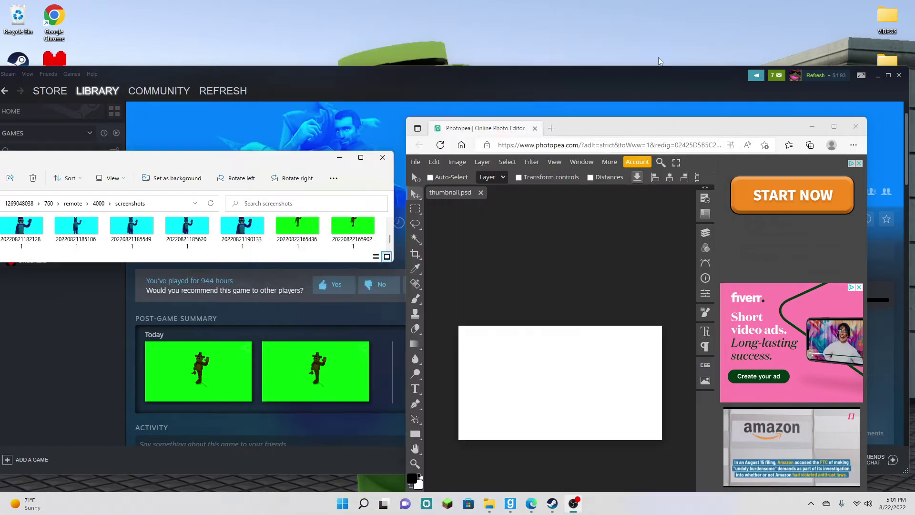
pyautogui.click(666, 37)
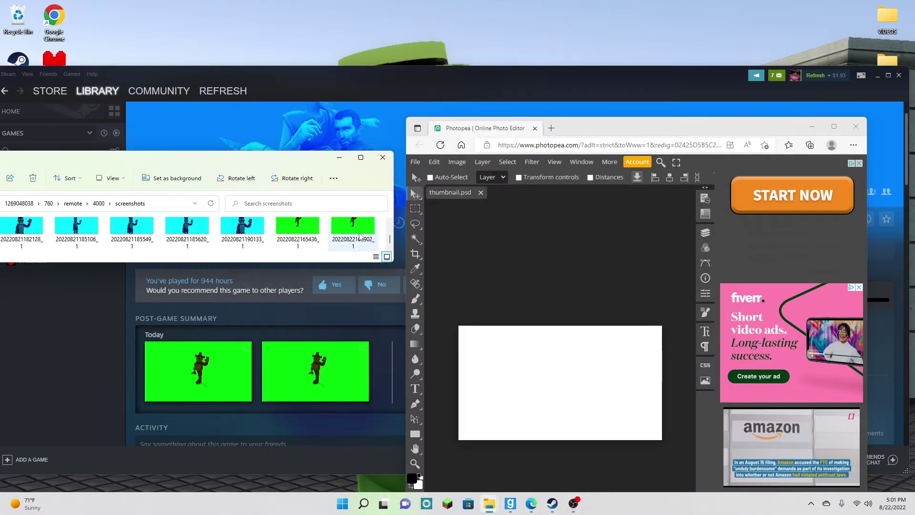
# Drag the newest green-screen screenshot from the folder into the thumbnail document
pyautogui.doubleClick(359, 234)
pyautogui.moveTo(359, 232); pyautogui.dragTo(562, 397)
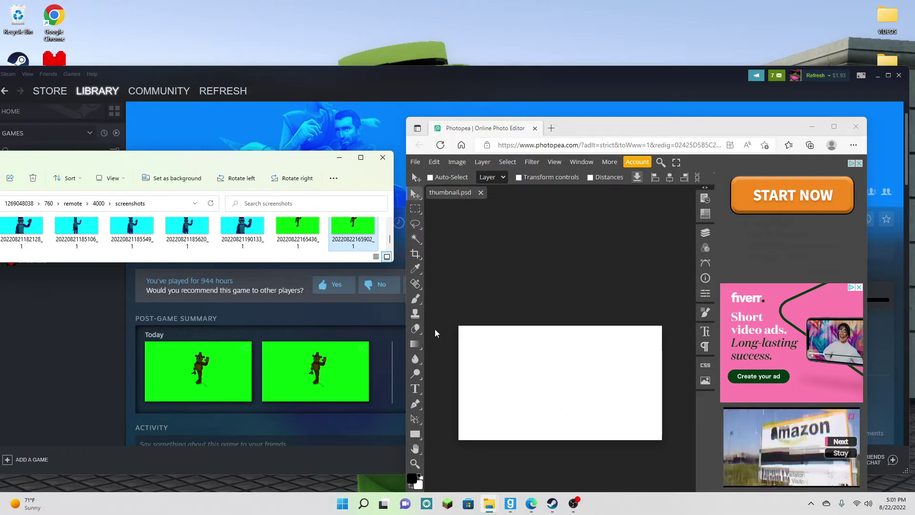
pyautogui.moveTo(361, 240); pyautogui.dragTo(565, 391)
pyautogui.click(339, 158)
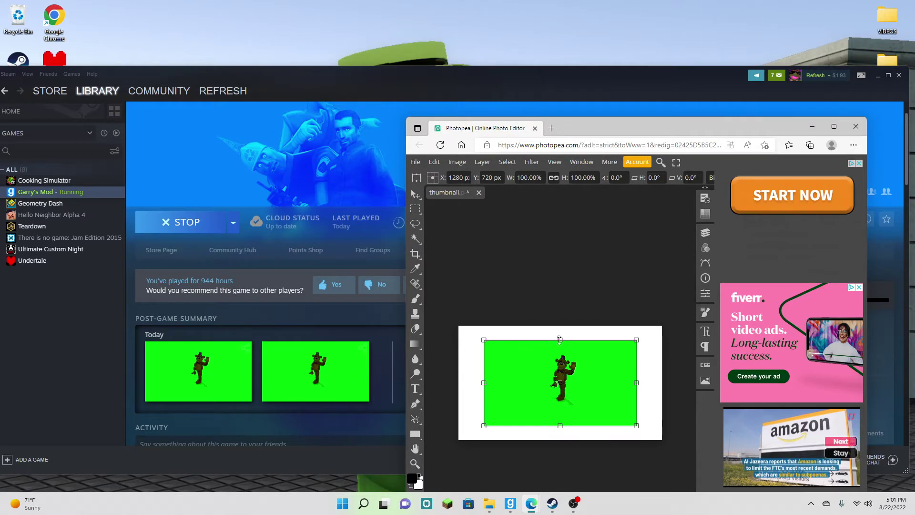
# Scale the placed screenshot to 133.33% so it fills the whole canvas
pyautogui.moveTo(559, 339); pyautogui.dragTo(561, 325)
pyautogui.moveTo(562, 426); pyautogui.dragTo(562, 441)
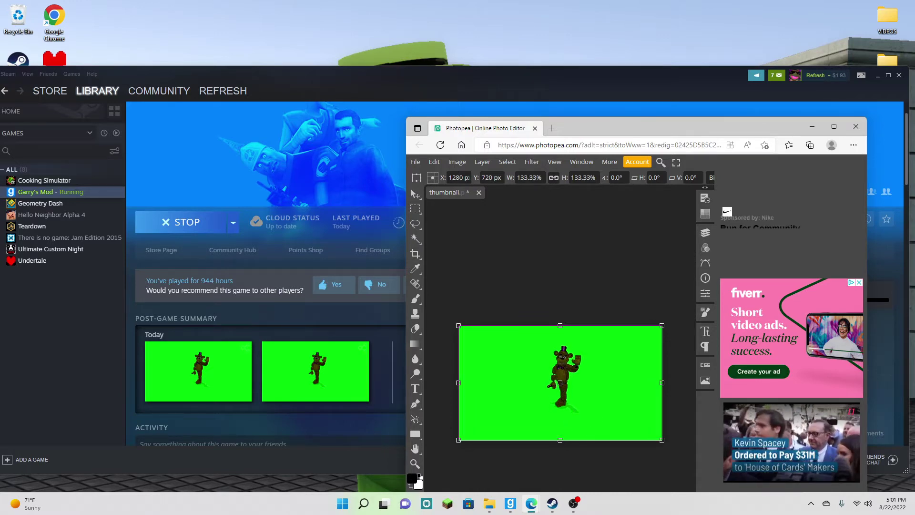
pyautogui.click(834, 126)
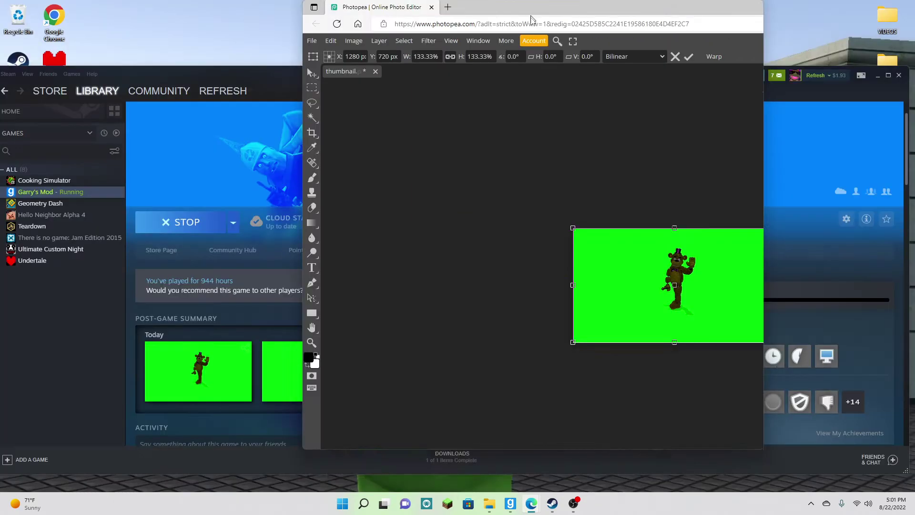
# Restore Photopea to a smaller window, minimize Steam, and shift Photopea to the right
pyautogui.moveTo(529, 8); pyautogui.dragTo(292, 98)
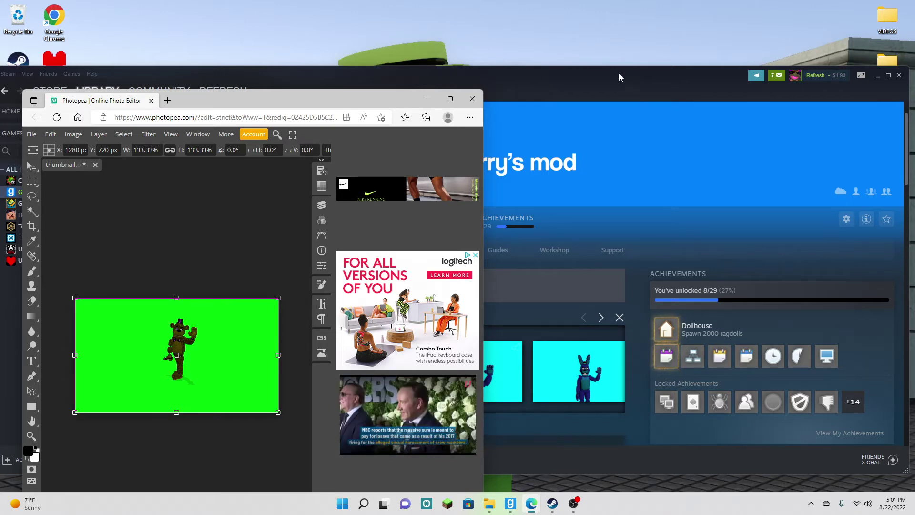
pyautogui.moveTo(619, 73); pyautogui.dragTo(603, 262)
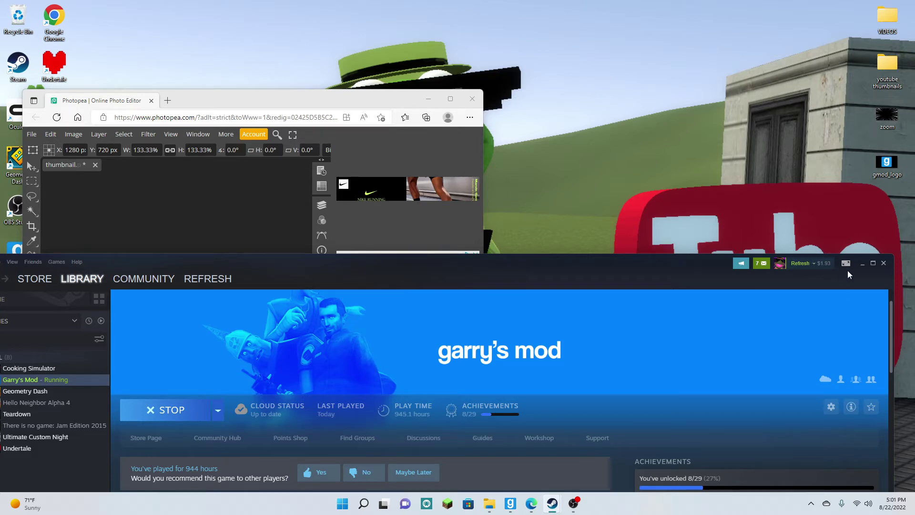
pyautogui.click(862, 263)
pyautogui.moveTo(165, 107); pyautogui.dragTo(268, 110)
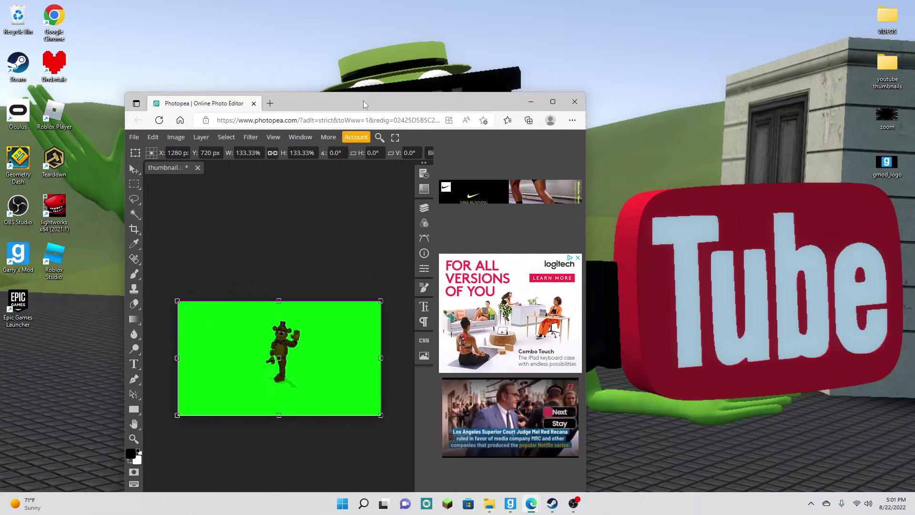
# Search Bing images for 'gmod logo transparant' in a new browser tab
pyautogui.click(269, 103)
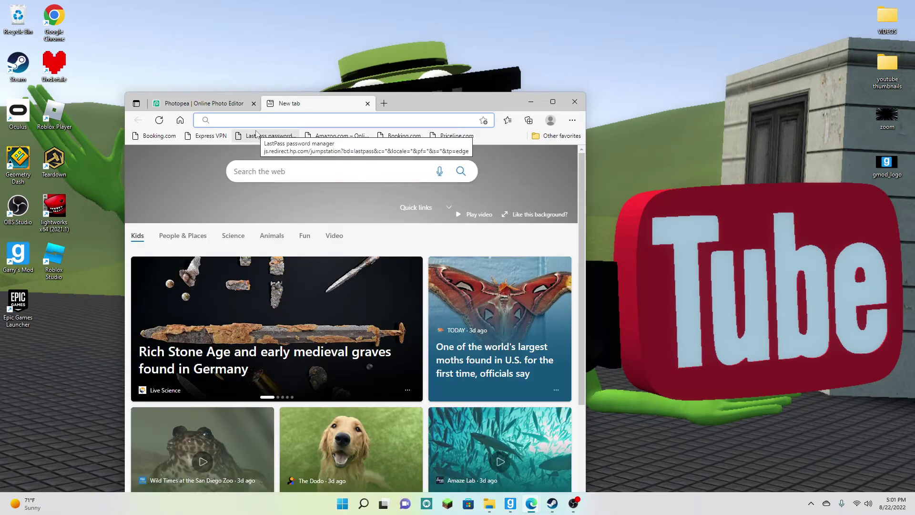
pyautogui.write('gmod')
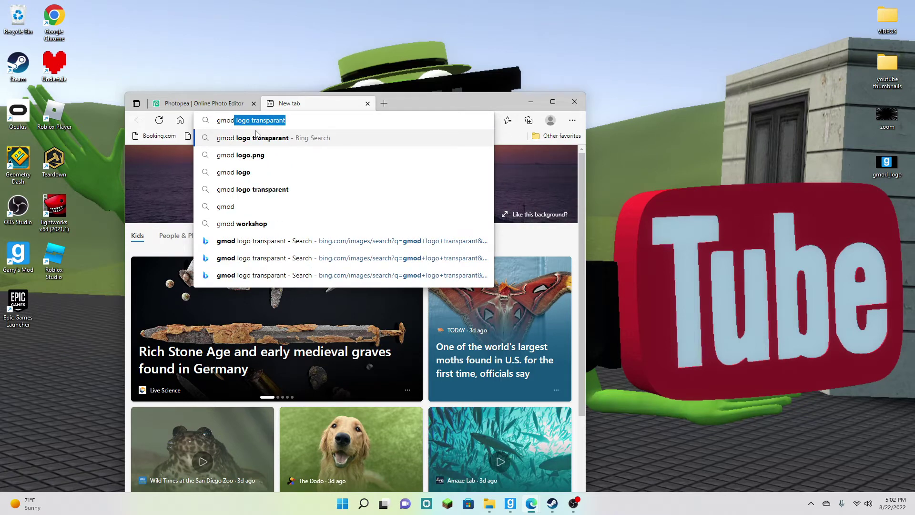
pyautogui.press('Return')
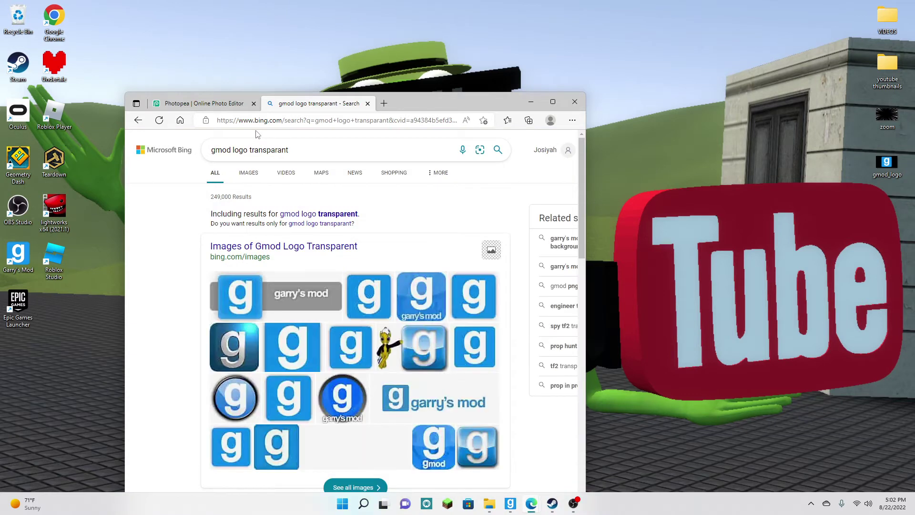
pyautogui.click(255, 180)
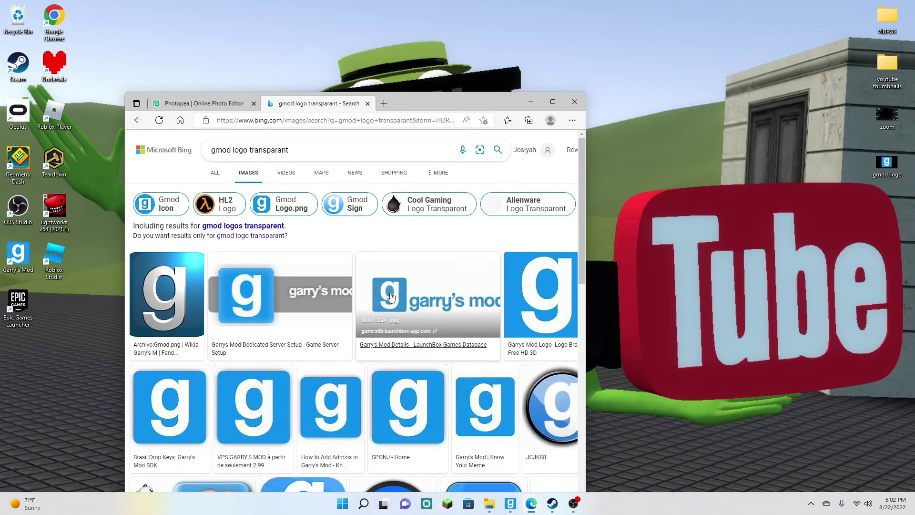
pyautogui.scroll(-3, 396, 285)
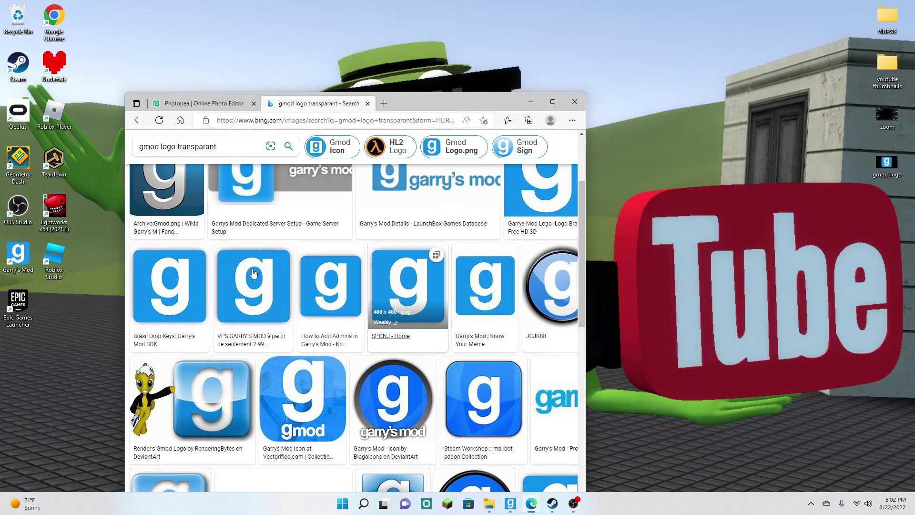
# Bring up a gmod logo result's context menu, then dismiss it without choosing
pyautogui.rightClick(179, 288)
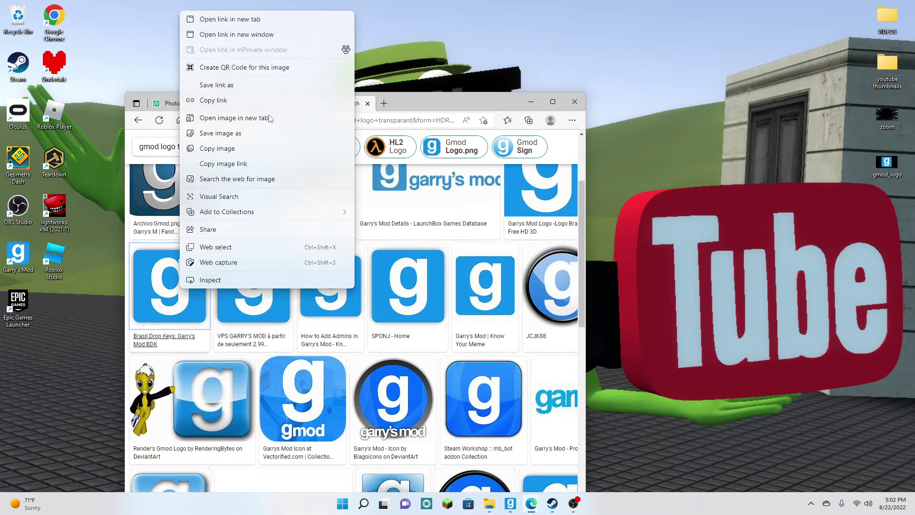
pyautogui.click(490, 50)
pyautogui.click(489, 50)
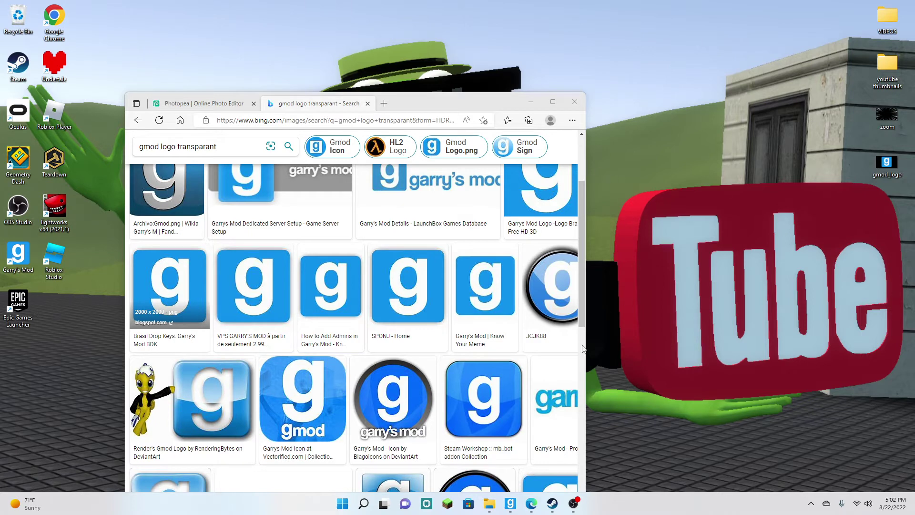
# Open Downloads in File Explorer, drag the gmod_logo file out, and hide the window
pyautogui.moveTo(491, 501)
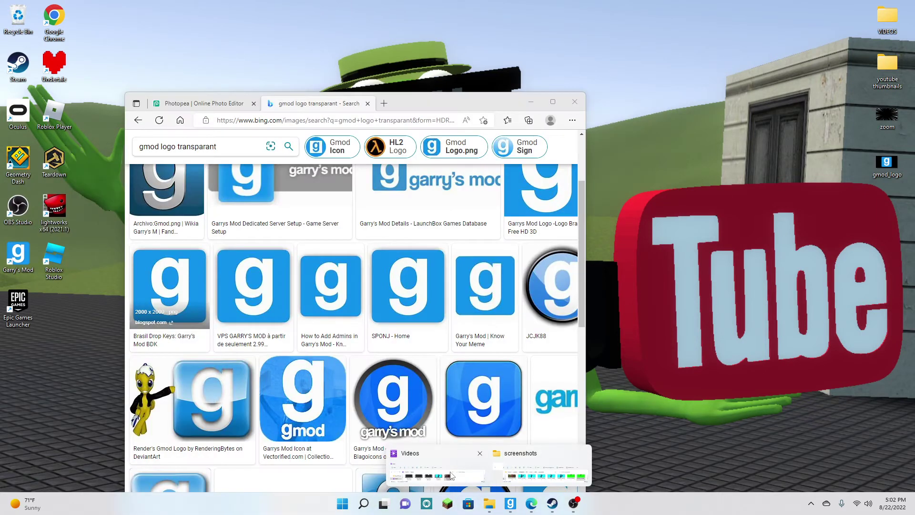
pyautogui.click(443, 469)
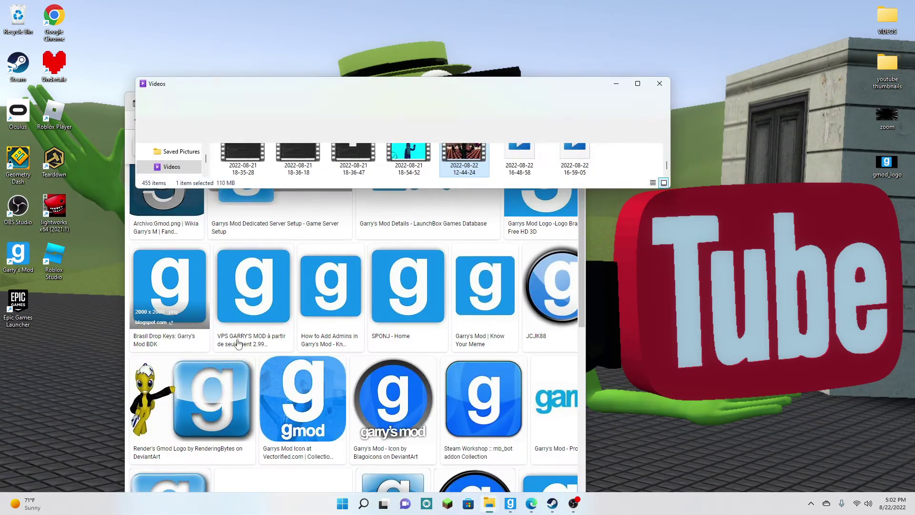
pyautogui.scroll(5, 191, 159)
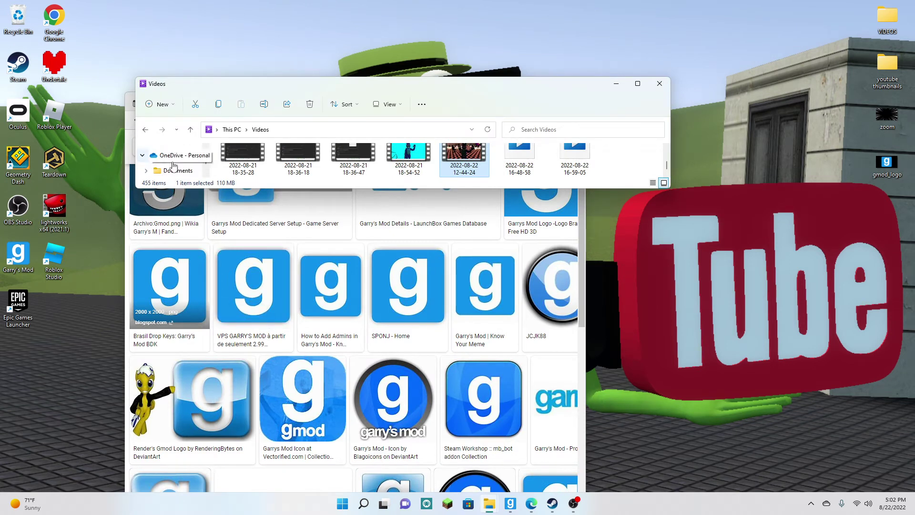
pyautogui.scroll(3, 173, 165)
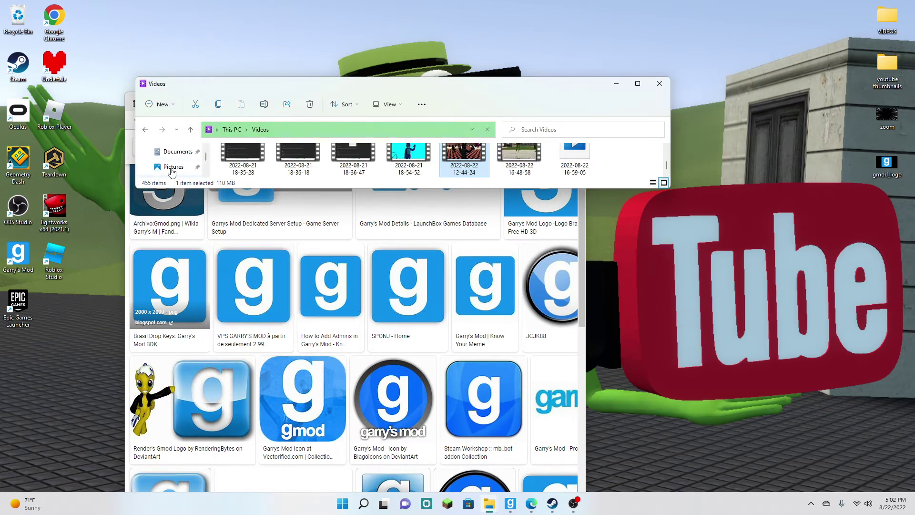
pyautogui.click(172, 166)
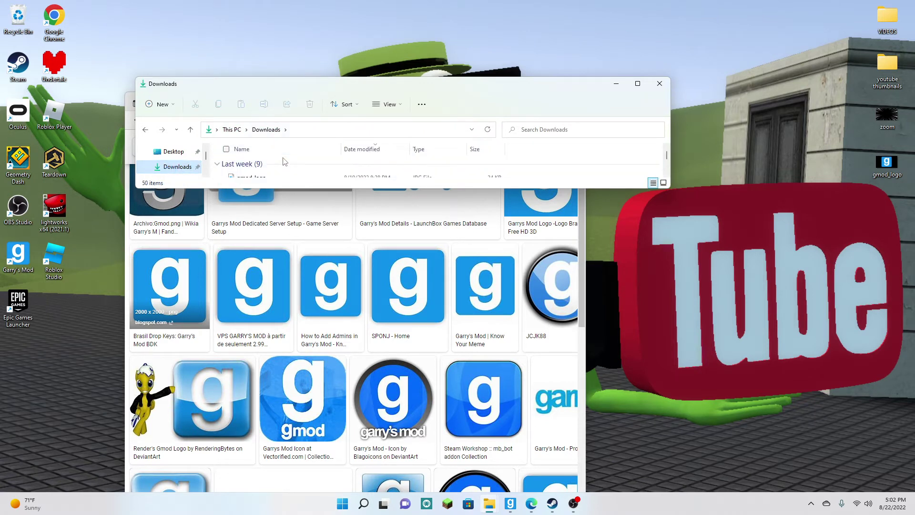
pyautogui.click(286, 176)
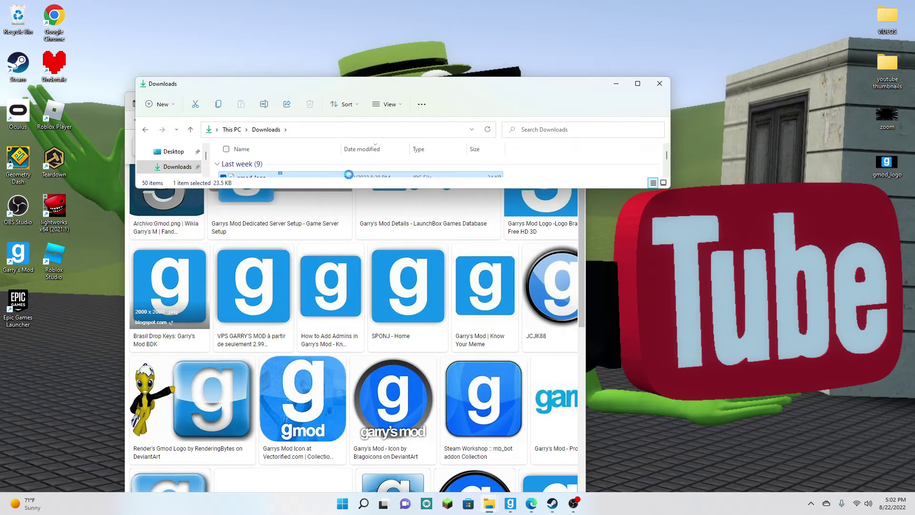
pyautogui.moveTo(424, 176); pyautogui.dragTo(439, 163)
pyautogui.click(616, 84)
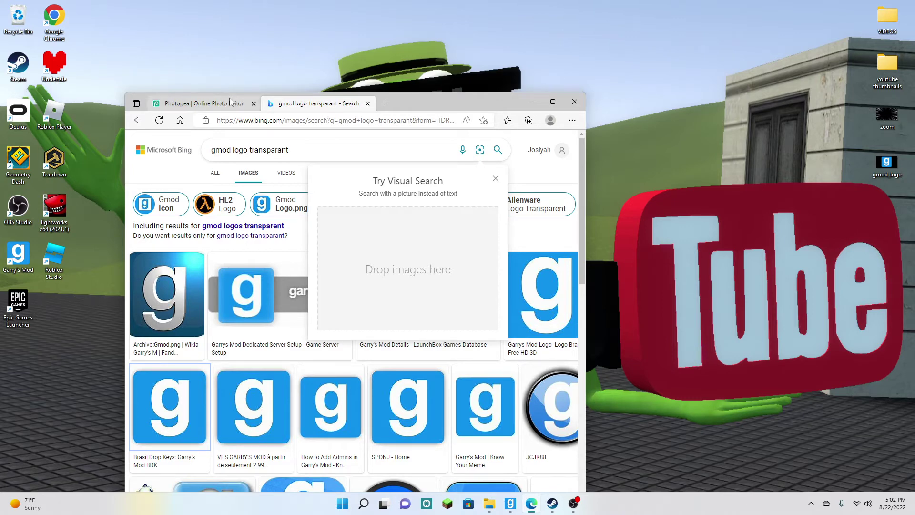
# Drag the zoom-line image from the desktop into the Photopea document and maximize the browser
pyautogui.click(205, 103)
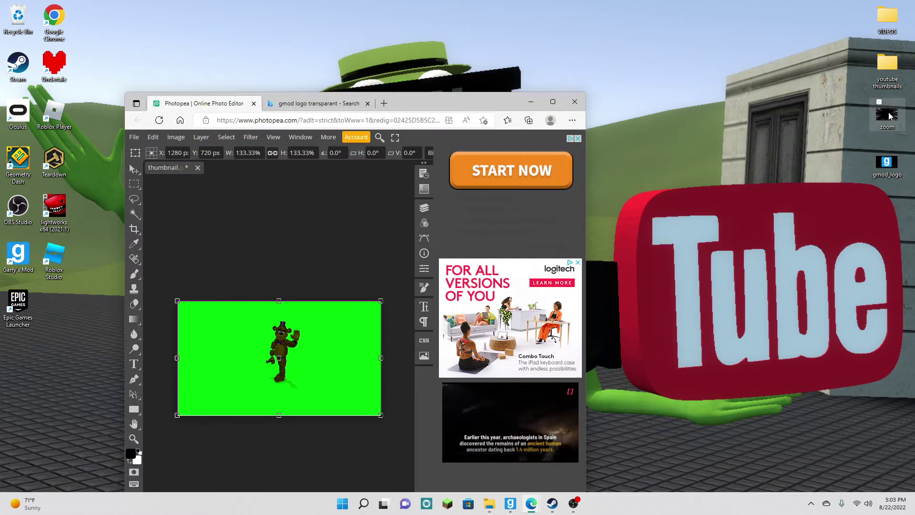
pyautogui.moveTo(887, 116); pyautogui.dragTo(322, 326)
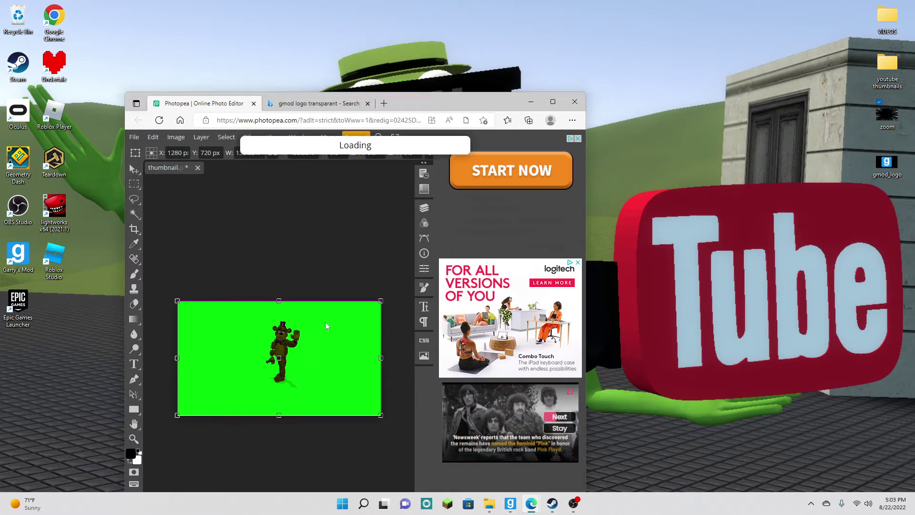
pyautogui.click(552, 102)
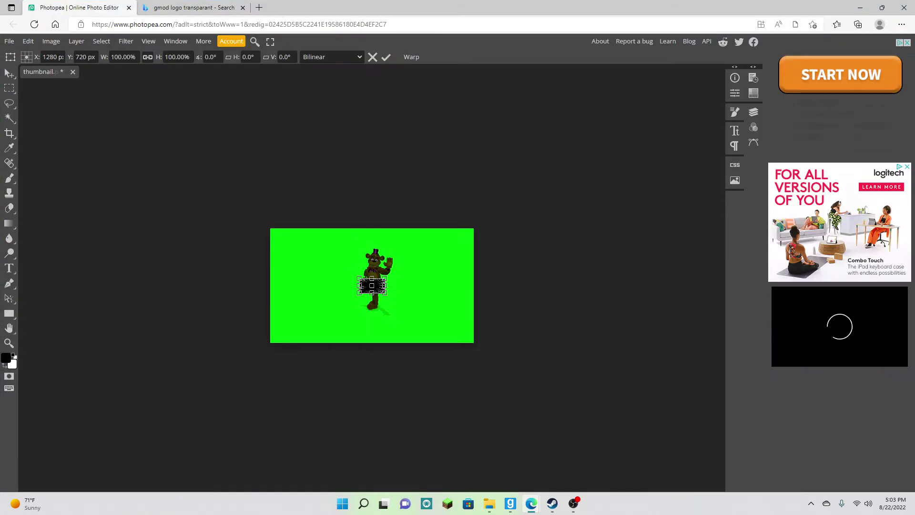
# Stretch the zoom-line image to 823.43% so it covers the entire canvas
pyautogui.moveTo(372, 278); pyautogui.dragTo(384, 227)
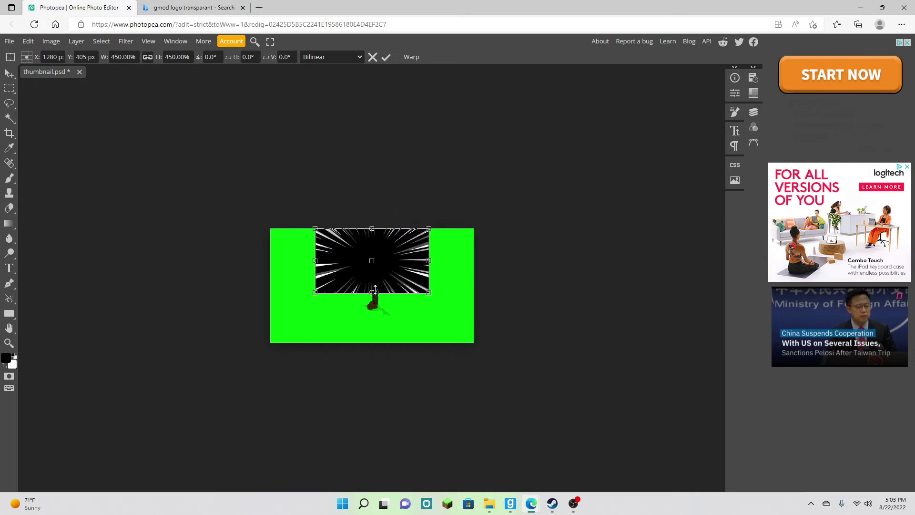
pyautogui.moveTo(373, 292); pyautogui.dragTo(371, 326)
pyautogui.moveTo(375, 249); pyautogui.dragTo(376, 225)
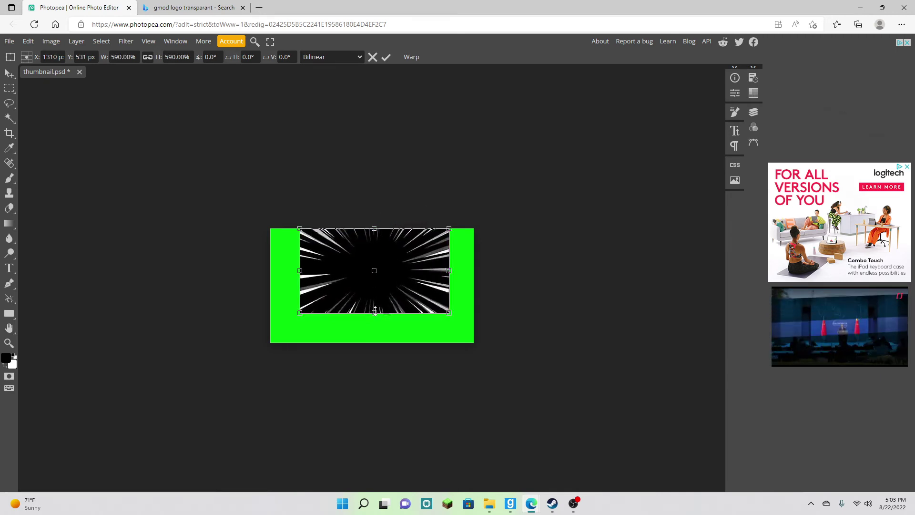
pyautogui.moveTo(373, 319); pyautogui.dragTo(367, 343)
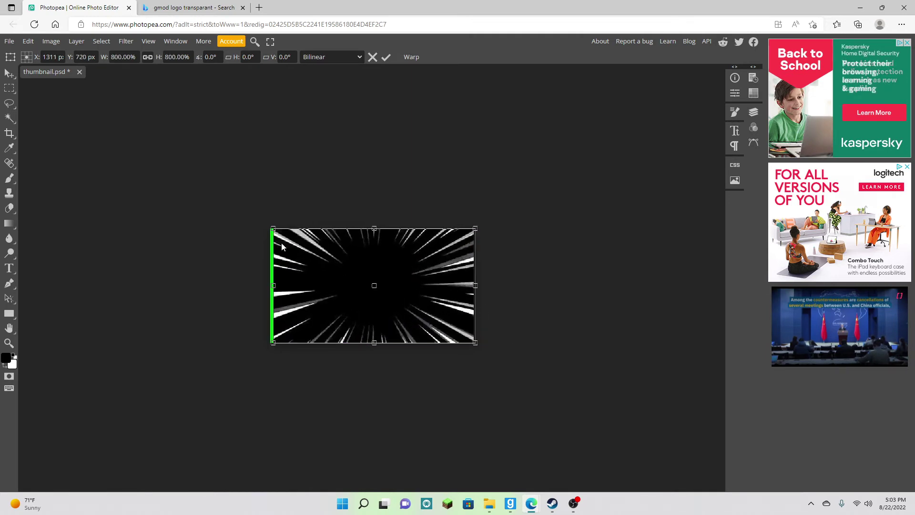
pyautogui.moveTo(267, 286); pyautogui.dragTo(261, 286)
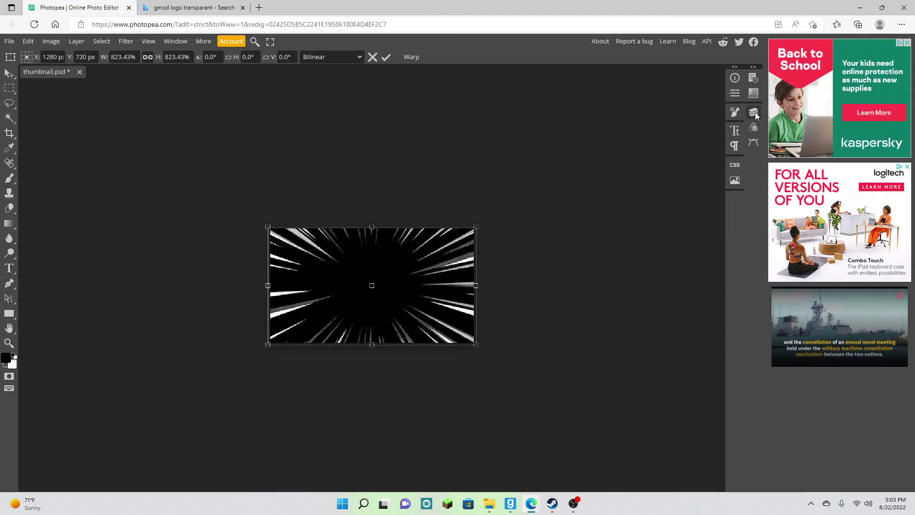
# Set the zoom layer's blend mode to Screen, then restore the browser window
pyautogui.click(755, 113)
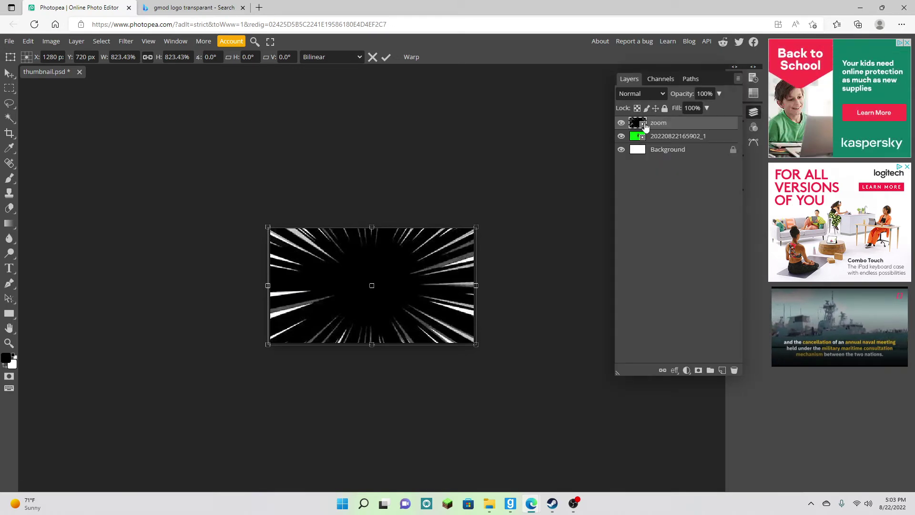
pyautogui.click(639, 95)
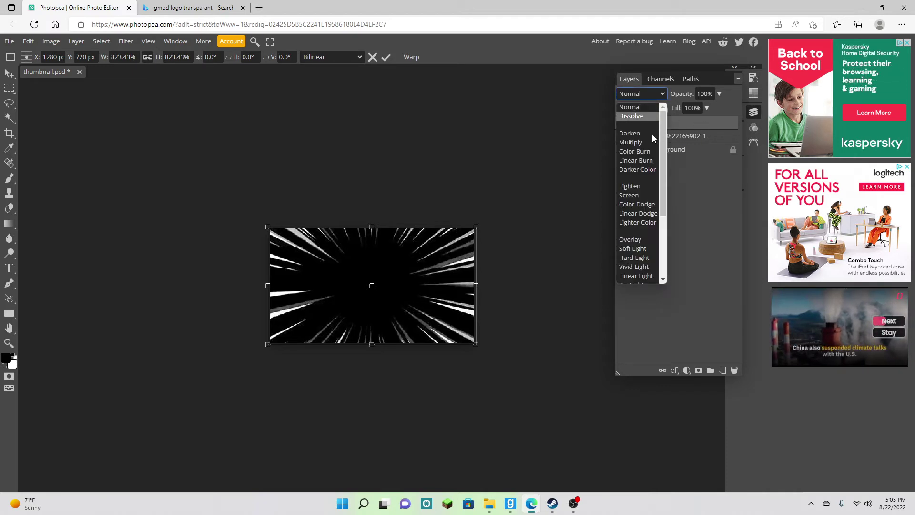
pyautogui.press('Escape')
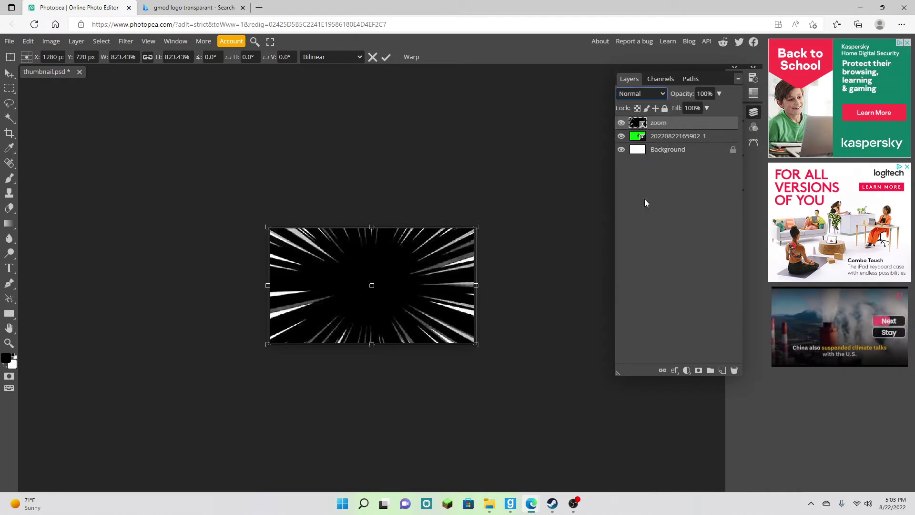
pyautogui.press('s')
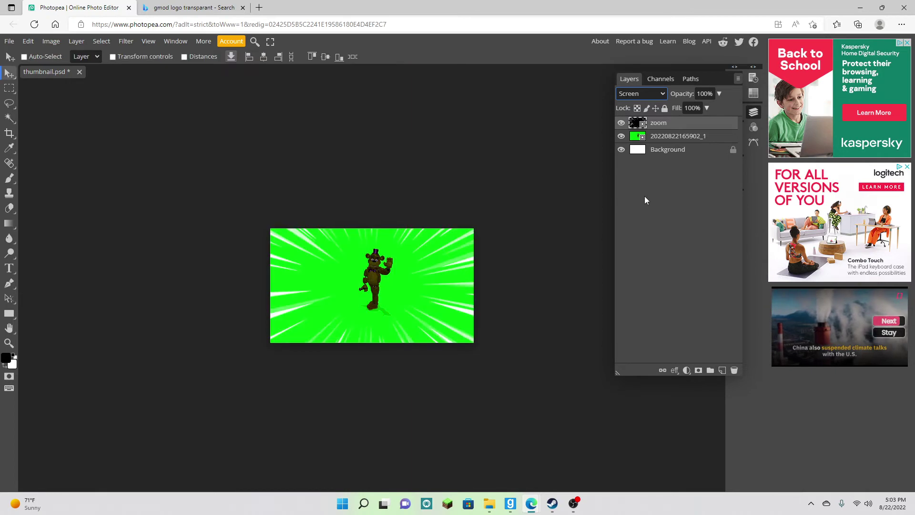
pyautogui.doubleClick(543, 5)
# Place gmod_logo into the thumbnail and shrink it to 50% in the top-right corner
pyautogui.moveTo(886, 163); pyautogui.dragTo(467, 283)
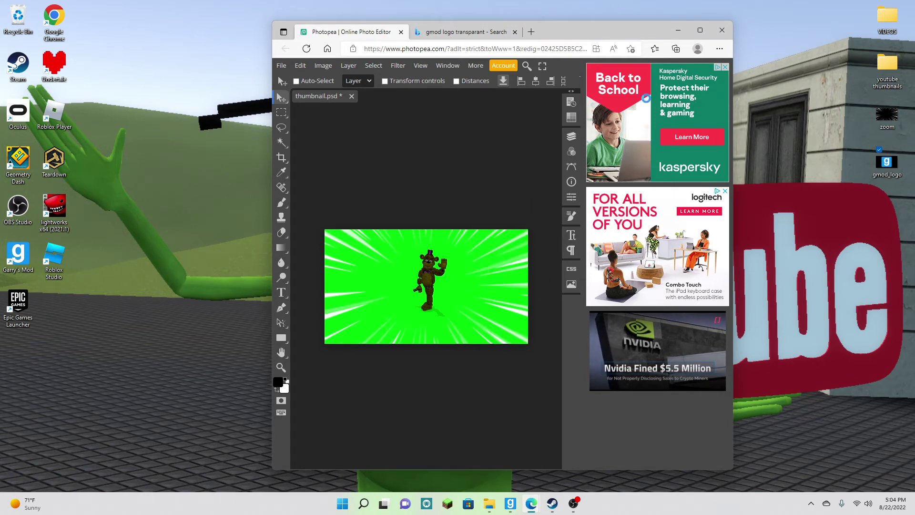
pyautogui.click(700, 30)
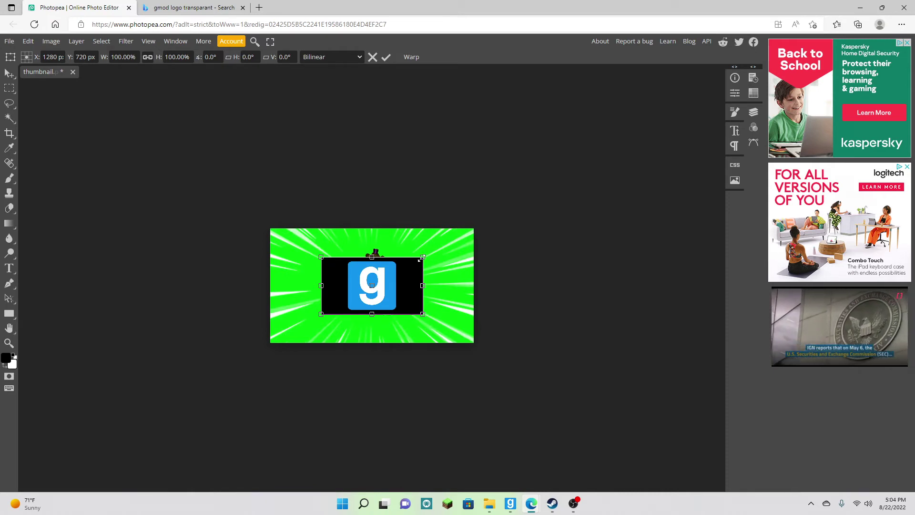
pyautogui.moveTo(418, 266); pyautogui.dragTo(447, 251)
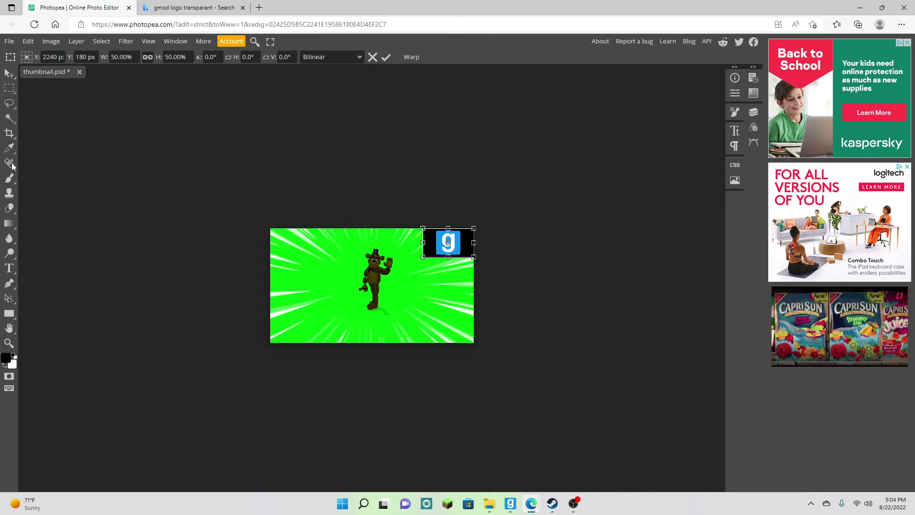
# Rasterize the gmod logo layer and delete its black square backing with the Magic Wand
pyautogui.click(9, 208)
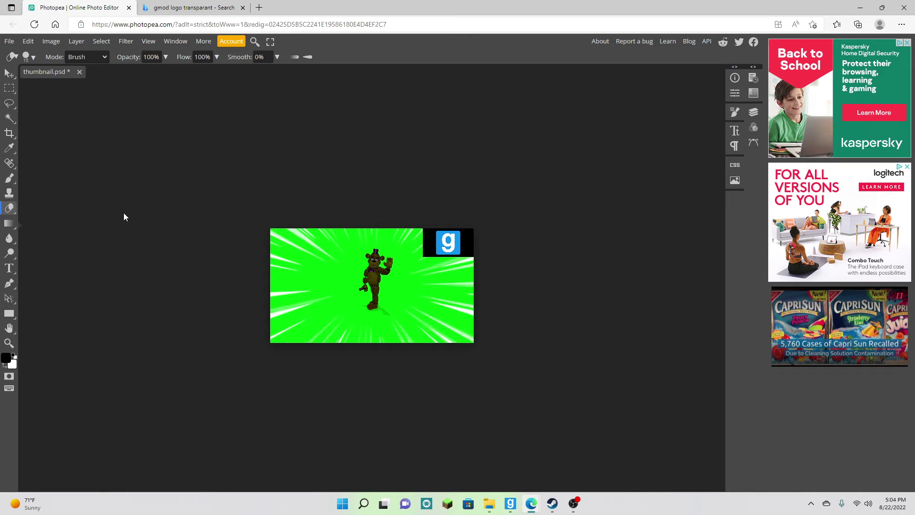
pyautogui.click(429, 245)
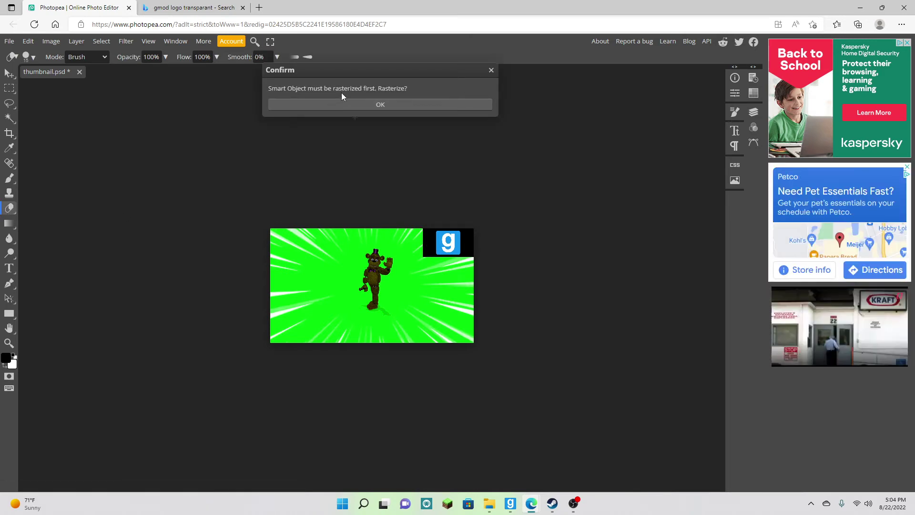
pyautogui.click(385, 103)
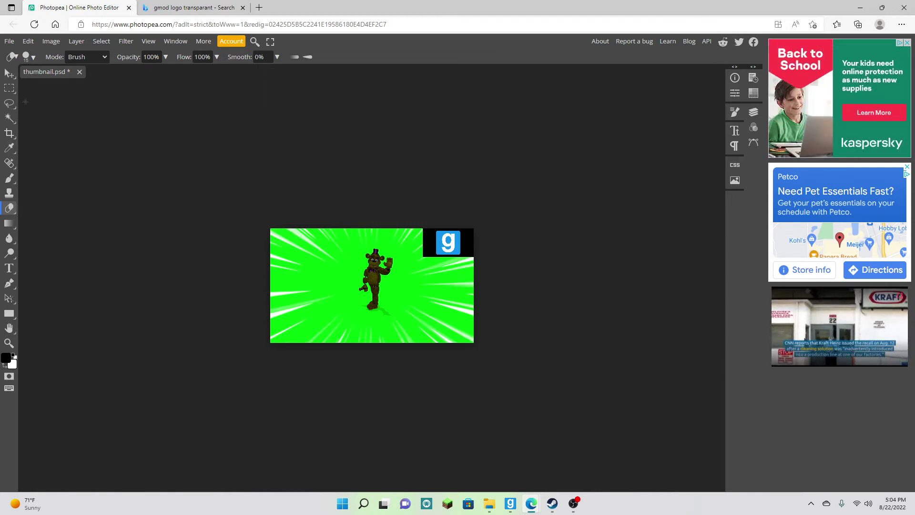
pyautogui.click(10, 120)
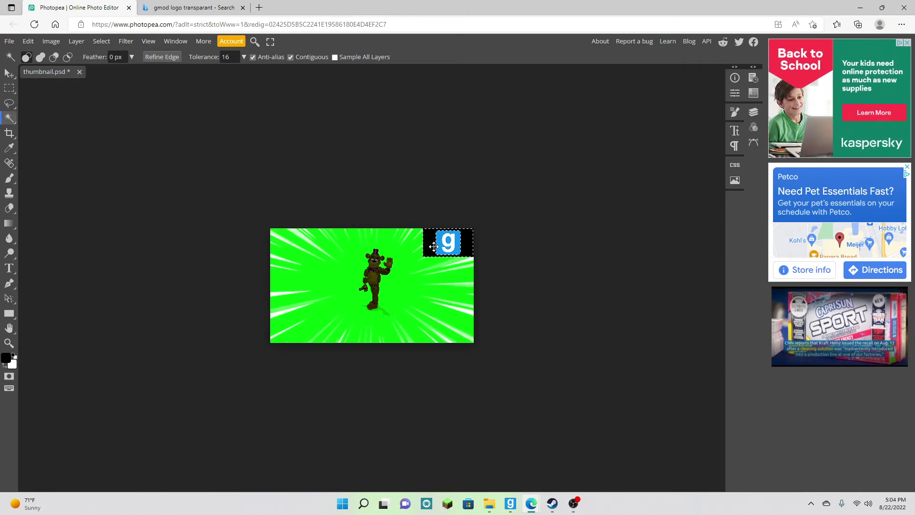
pyautogui.press('Delete')
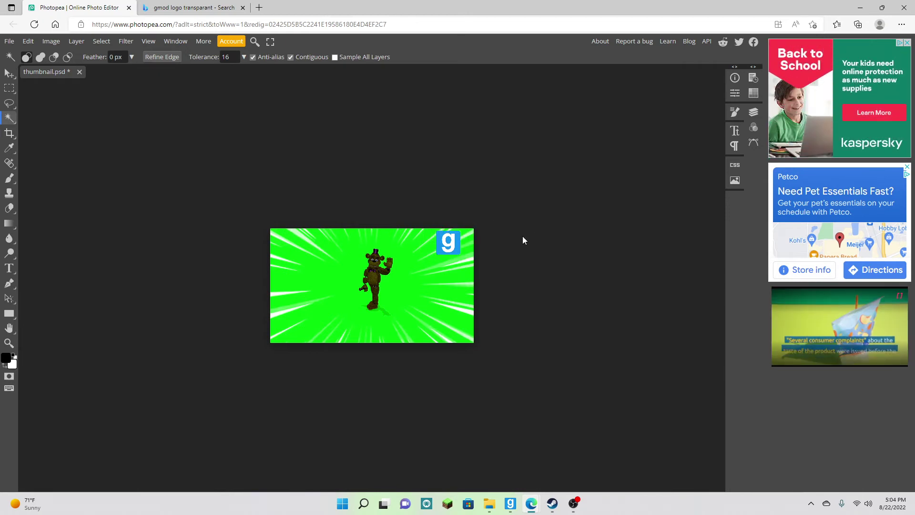
pyautogui.click(443, 251)
pyautogui.click(578, 268)
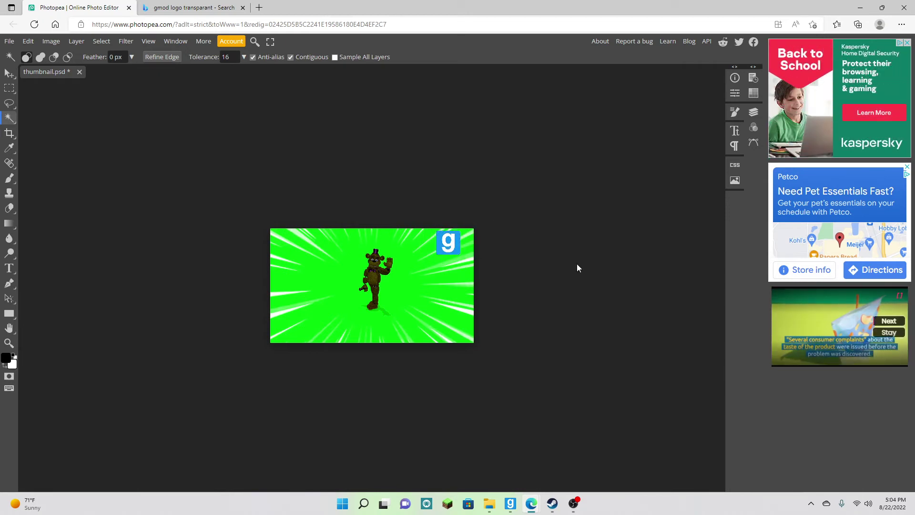
pyautogui.click(8, 73)
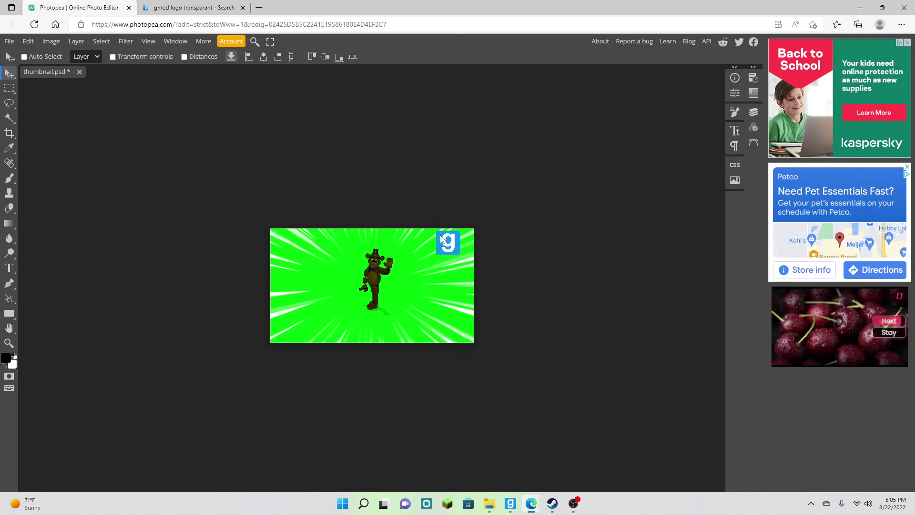
# Nudge the gmod logo slightly down-right, then snip the finished thumbnail area to the clipboard
pyautogui.moveTo(441, 238); pyautogui.dragTo(450, 248)
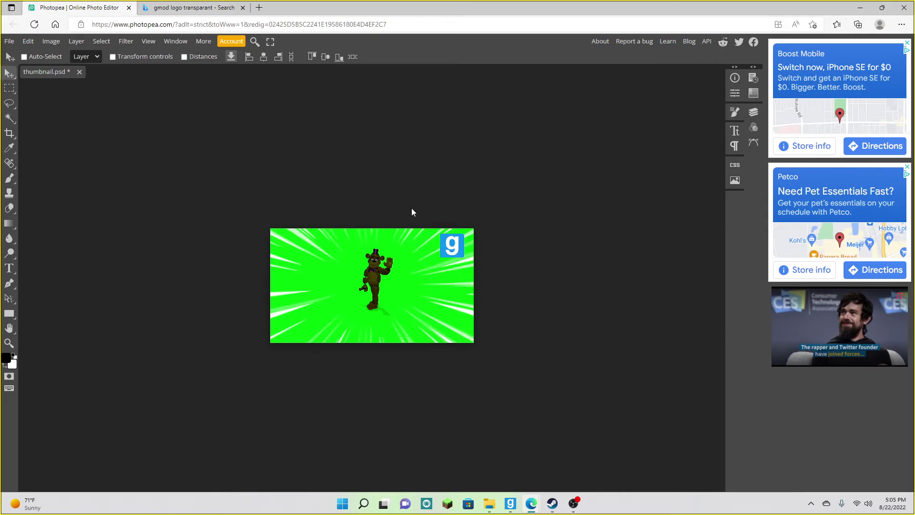
pyautogui.press('super+shift+s')
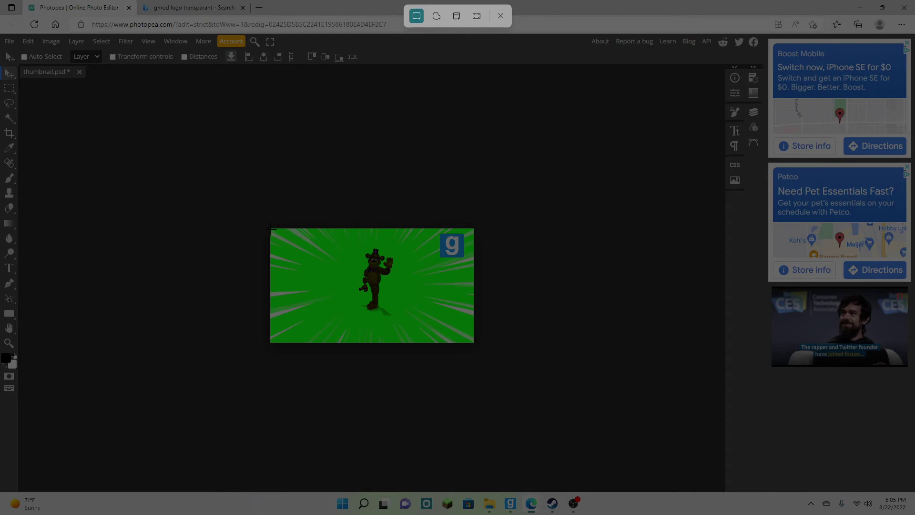
pyautogui.moveTo(271, 228); pyautogui.dragTo(472, 341)
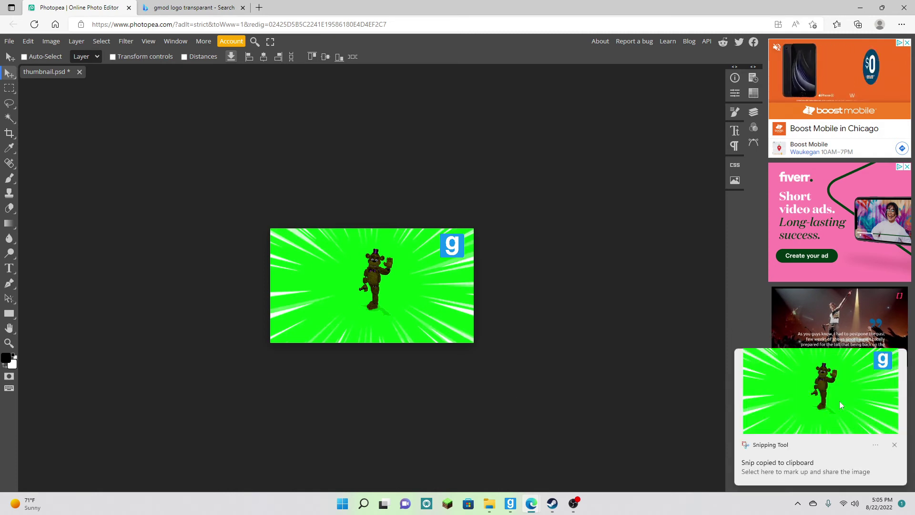
# Open the copied thumbnail snip in the Snipping Tool editor
pyautogui.click(839, 401)
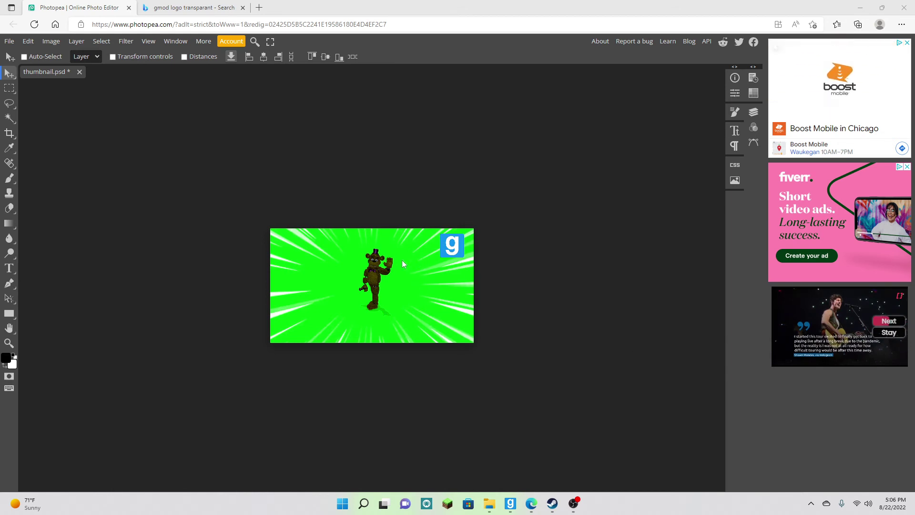
pyautogui.press('super+shift+s')
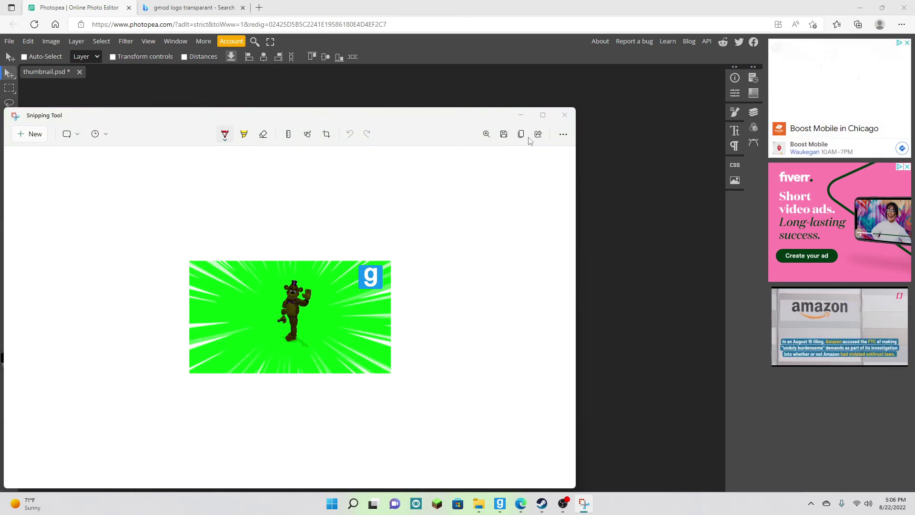
# Save the snip as a PNG named 'thumbail or something' in Pictures
pyautogui.click(503, 134)
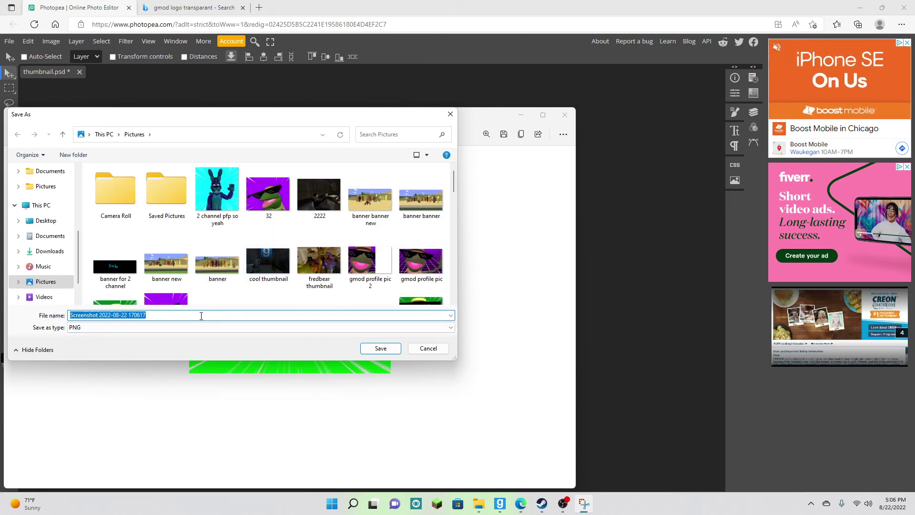
pyautogui.write('thumb')
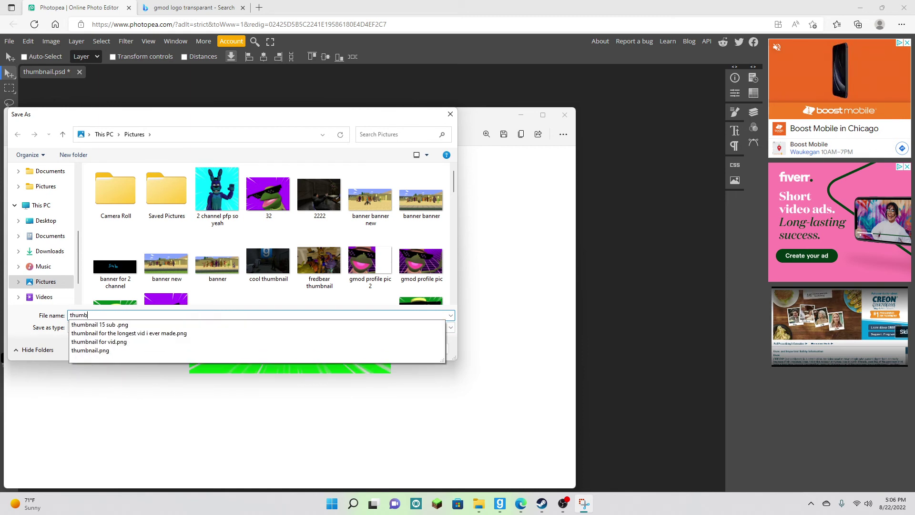
pyautogui.write('ail or so')
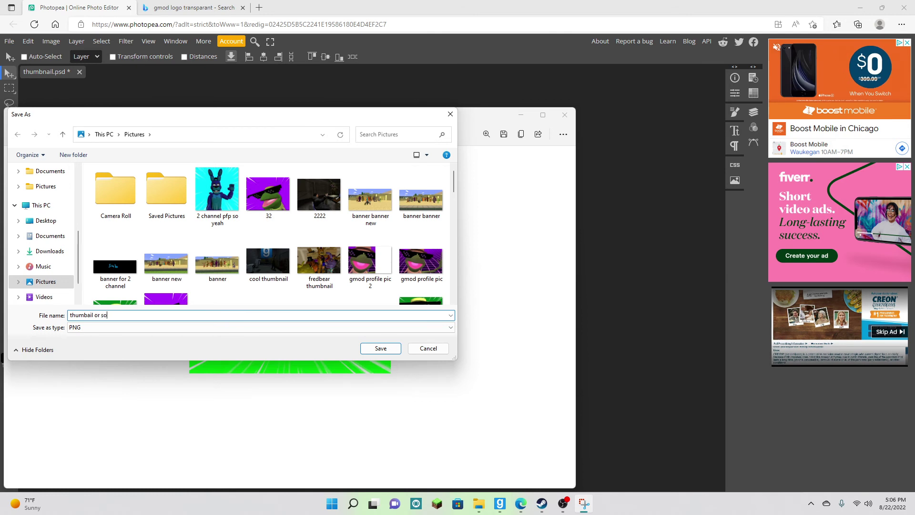
pyautogui.write('meth')
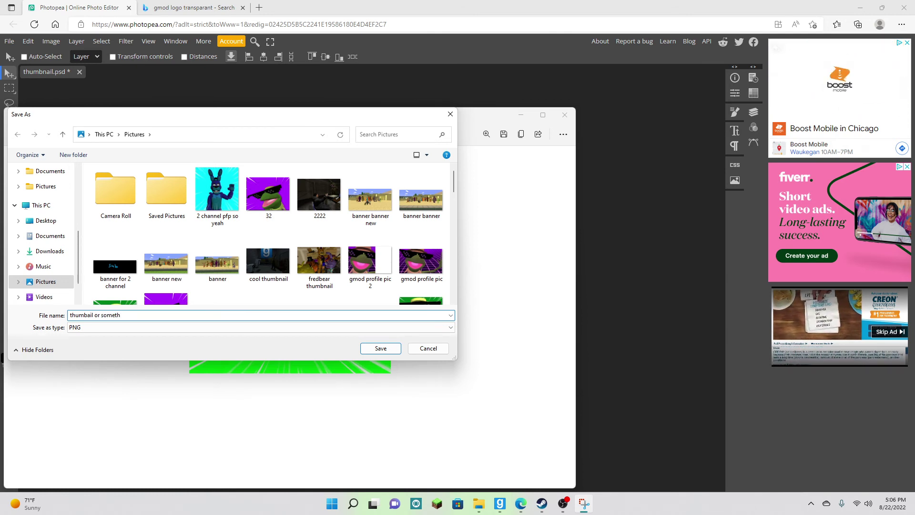
pyautogui.write('ing')
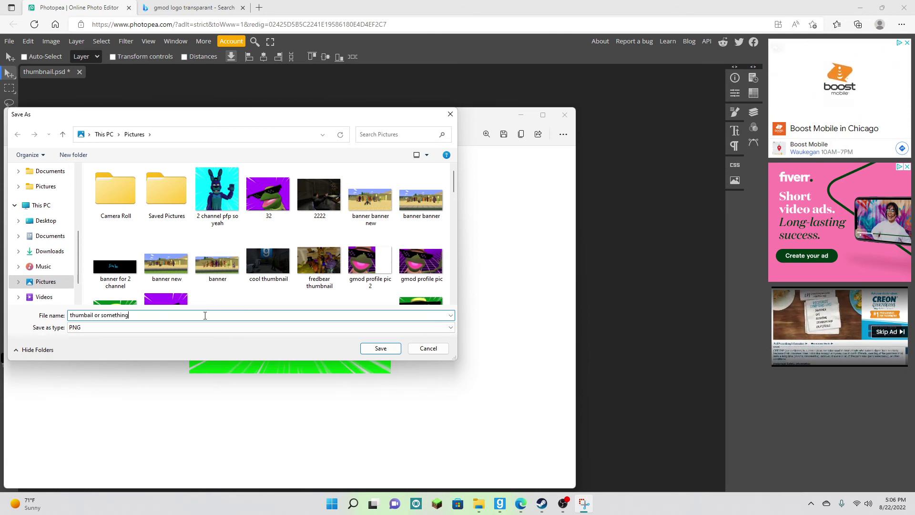
pyautogui.click(374, 349)
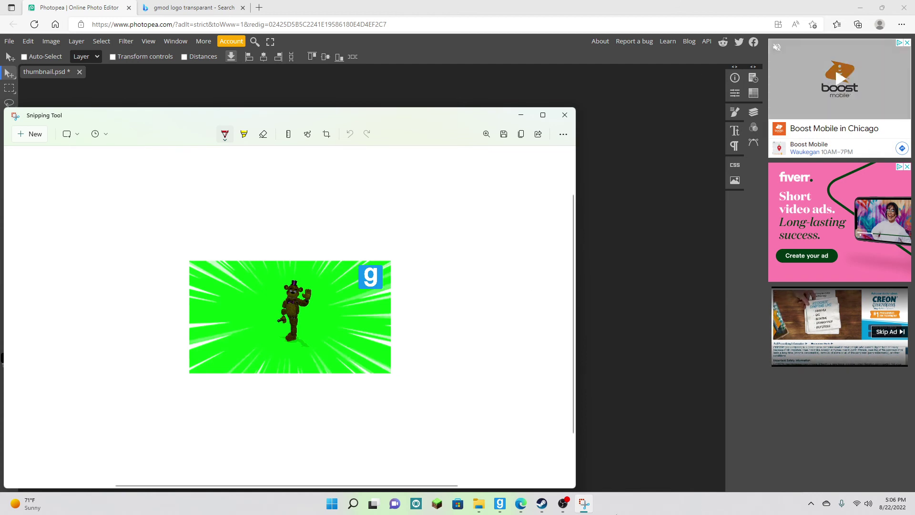
pyautogui.moveTo(519, 501)
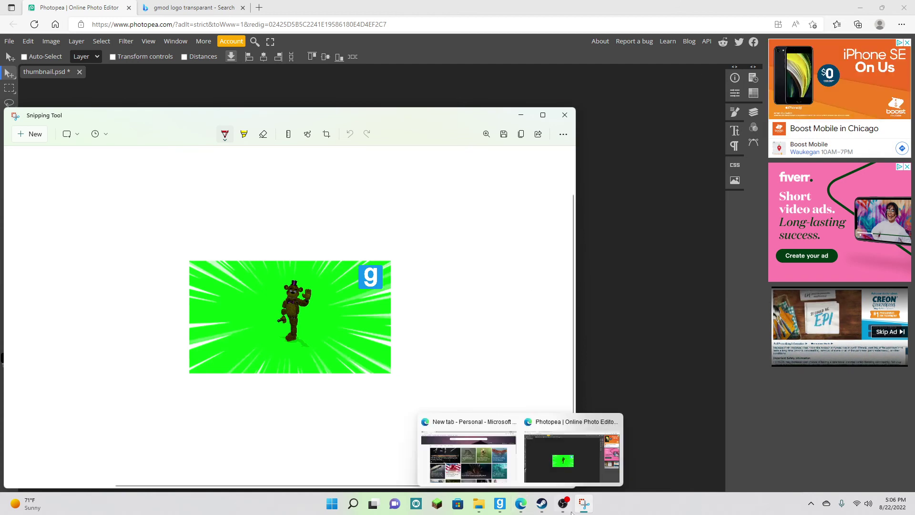
# Close Snipping Tool, minimize the Edge browser, and open a File Explorer window
pyautogui.click(564, 115)
pyautogui.moveTo(810, 7); pyautogui.dragTo(747, 83)
pyautogui.click(744, 81)
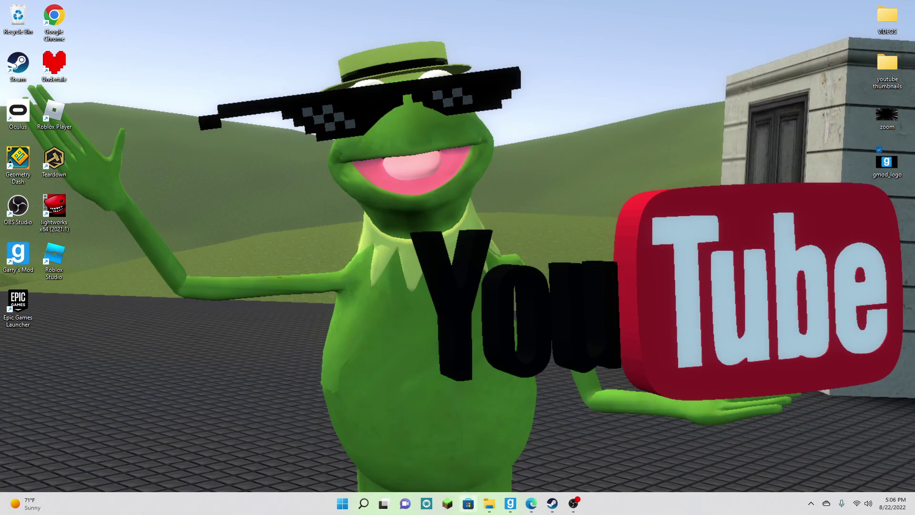
pyautogui.moveTo(490, 510)
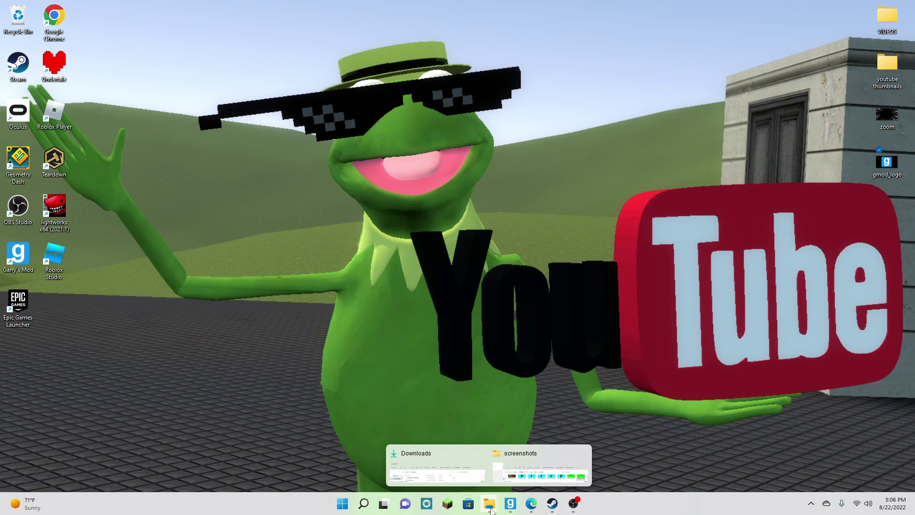
pyautogui.moveTo(440, 482)
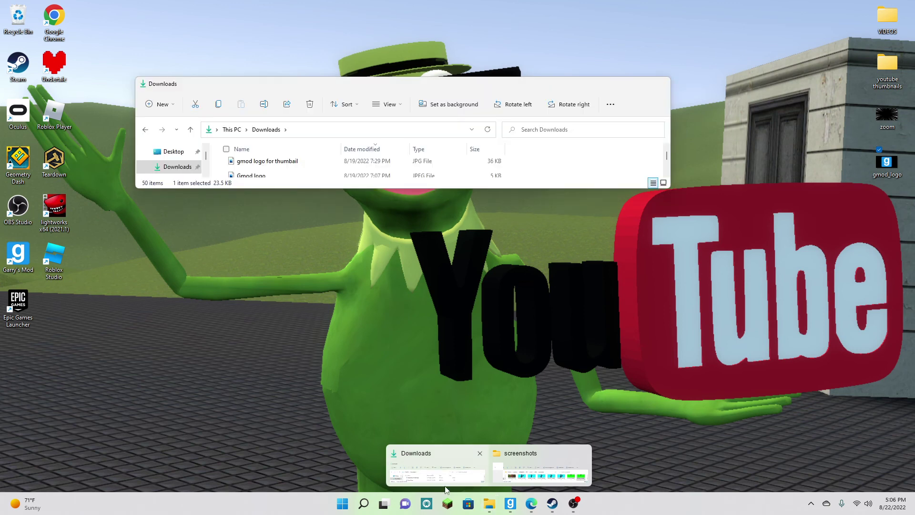
pyautogui.click(441, 474)
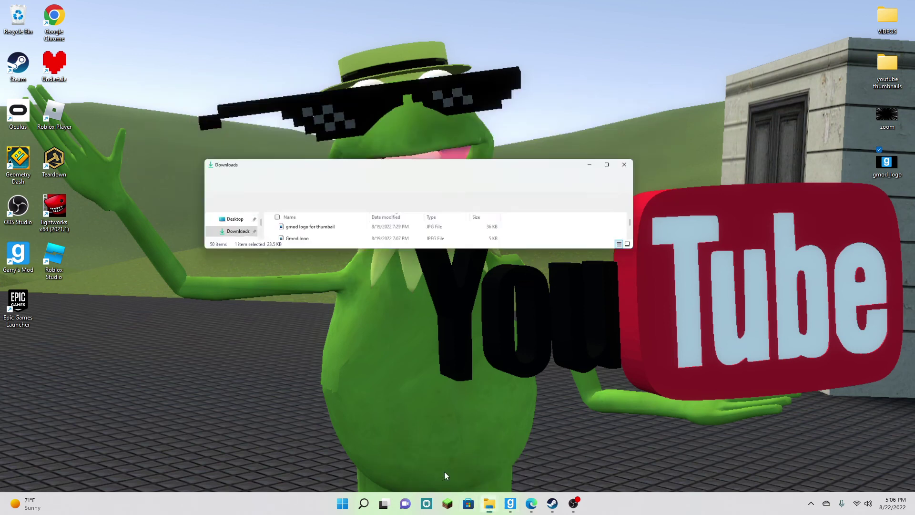
# In the Pictures folder, drag the 'thumbail or something' PNG onto the desktop
pyautogui.scroll(-2, 177, 159)
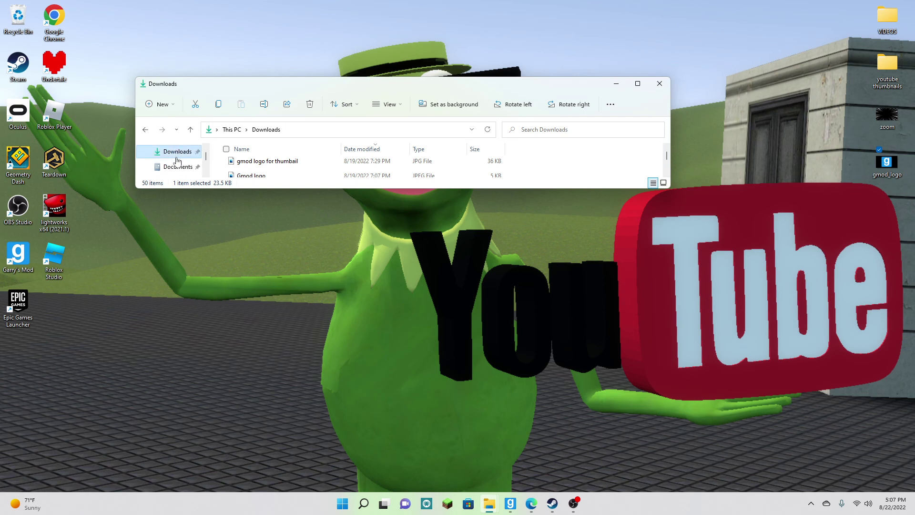
pyautogui.click(173, 166)
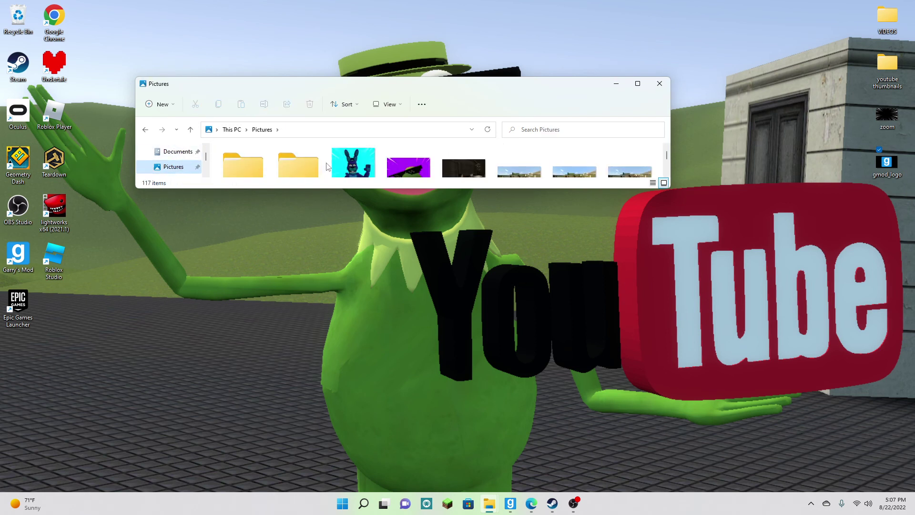
pyautogui.scroll(-6, 328, 166)
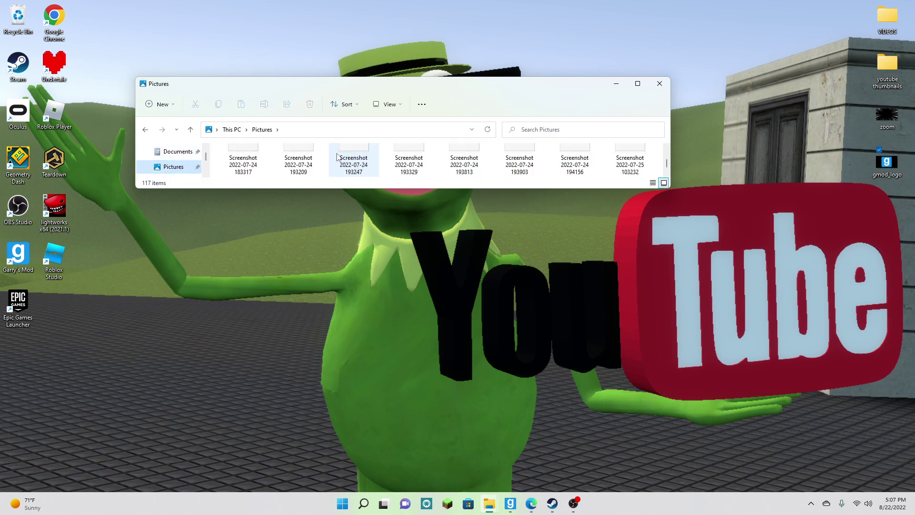
pyautogui.scroll(-3, 337, 157)
pyautogui.scroll(2, 337, 157)
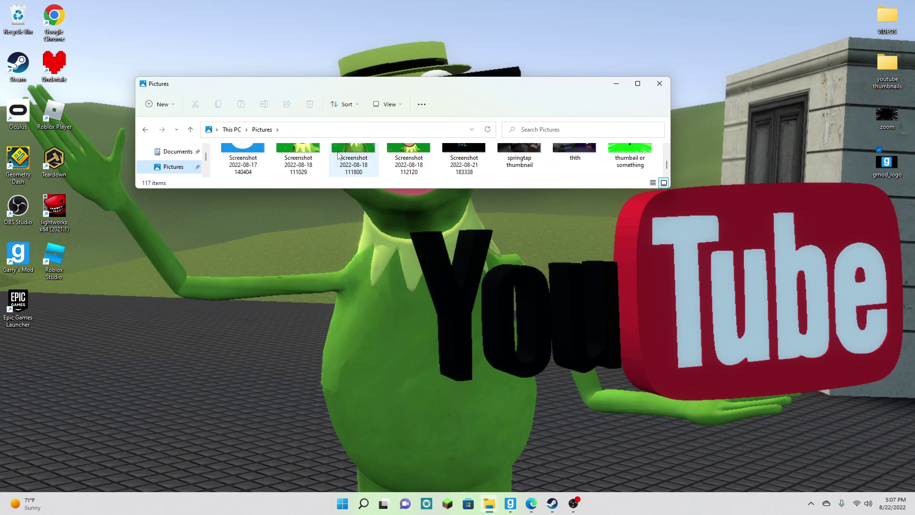
pyautogui.click(627, 166)
pyautogui.moveTo(755, 228); pyautogui.dragTo(889, 226)
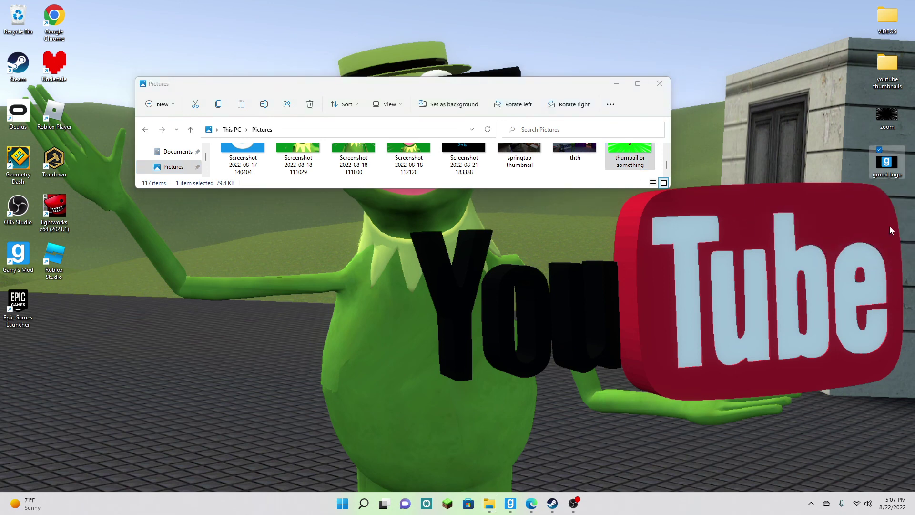
# Minimize File Explorer, then switch to the OBS recording window
pyautogui.click(618, 86)
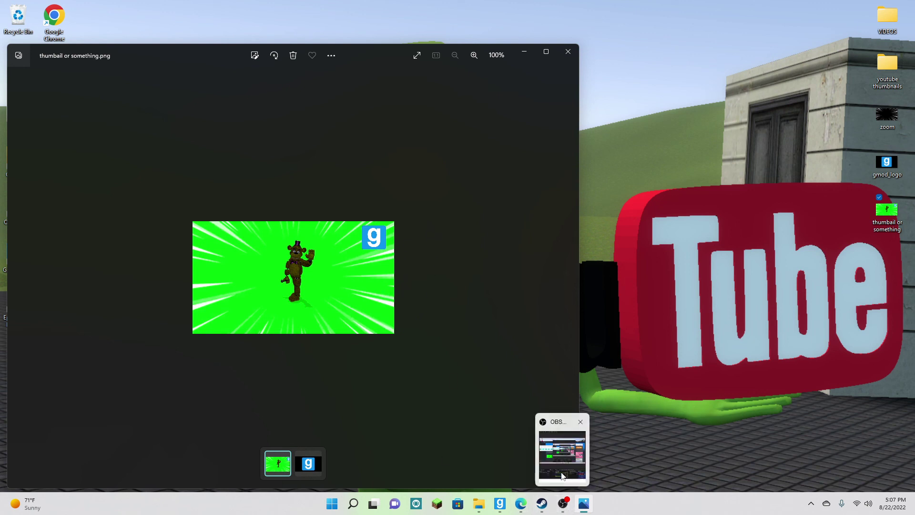
pyautogui.click(564, 451)
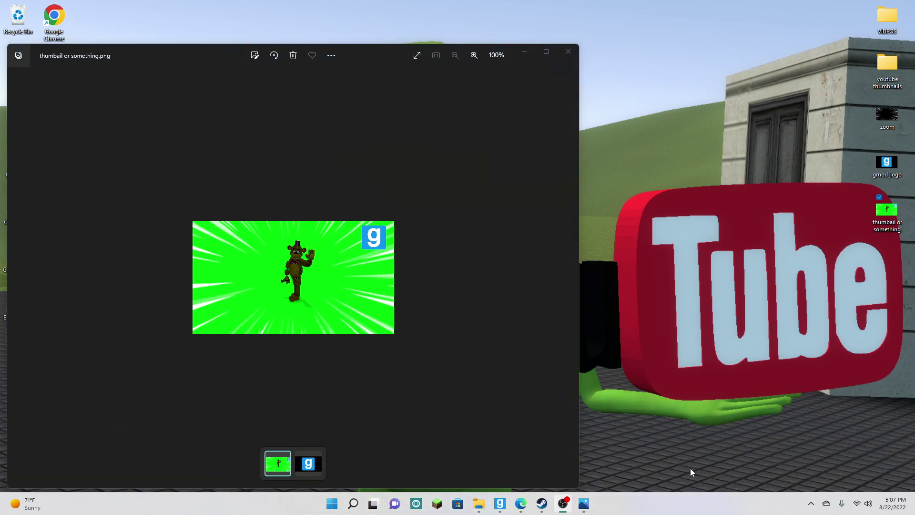